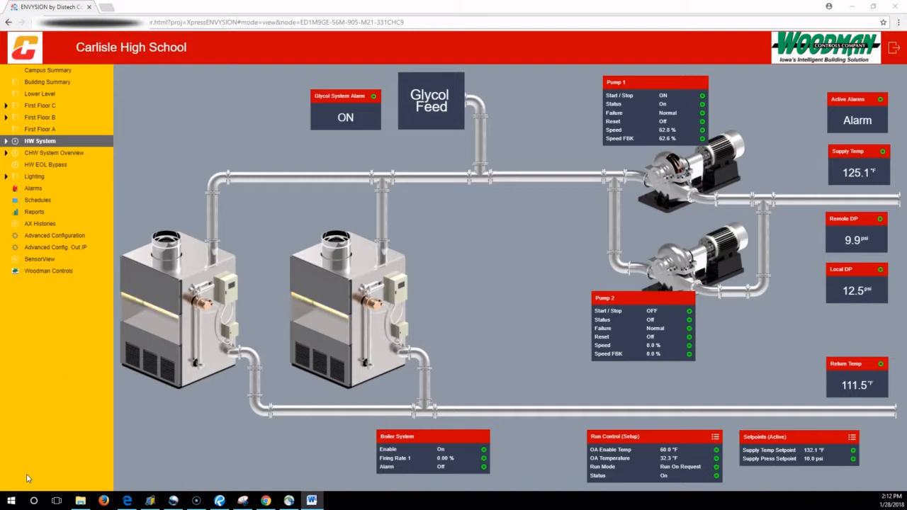
Switch the project from view to edit mode by ending the page address with mode=edit
left_click(395, 22)
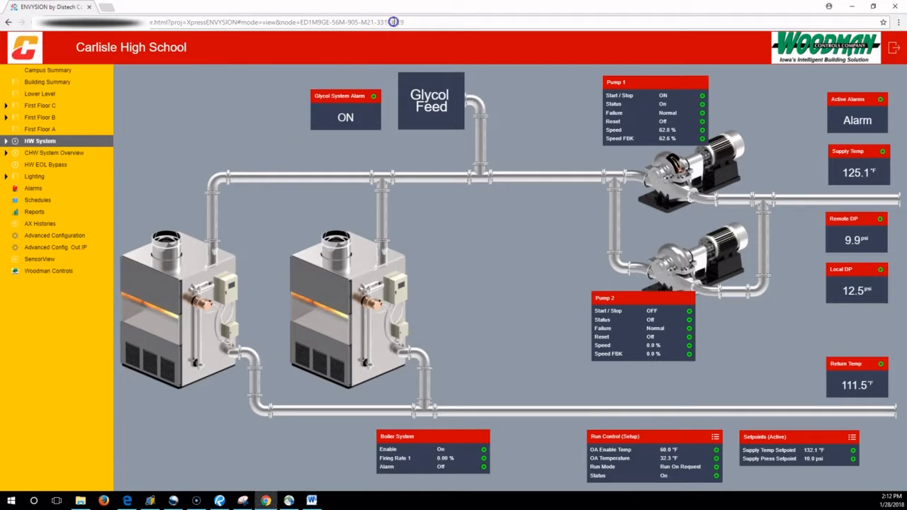
left_click_drag(394, 22, 264, 22)
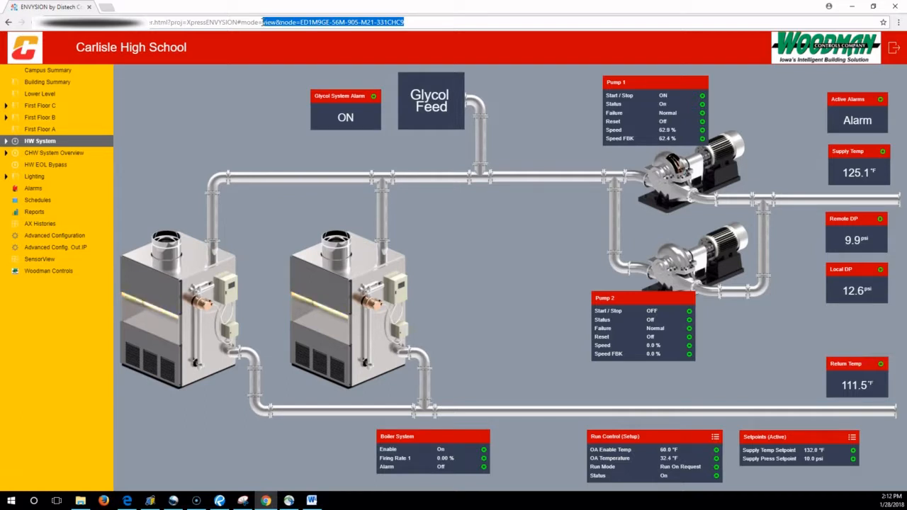
type("edit")
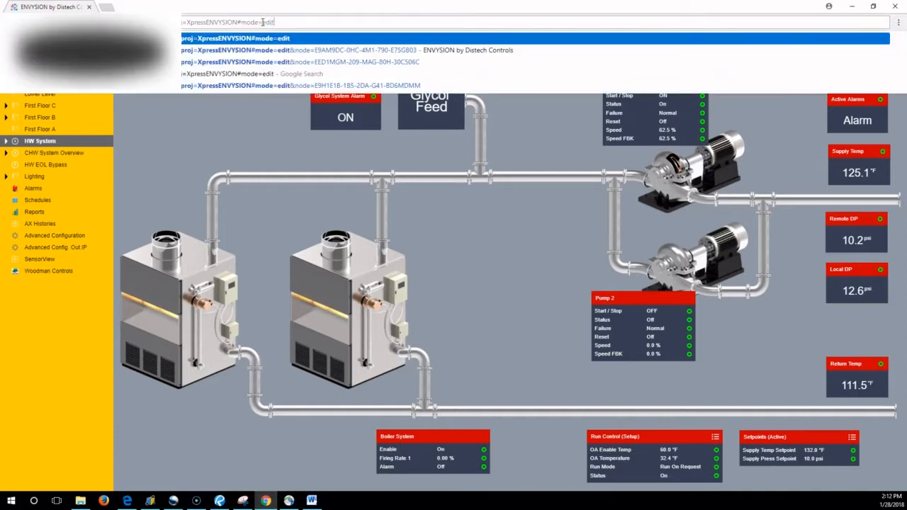
key("Return")
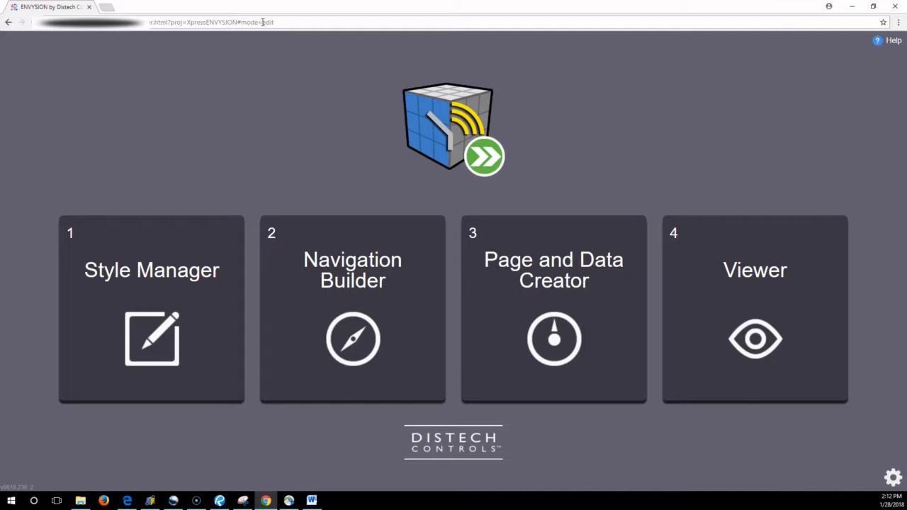
Examine the New Style's header, tree, panels and callouts properties in the Style Manager, close it without saving and return to the home page
left_click(260, 107)
left_click(125, 307)
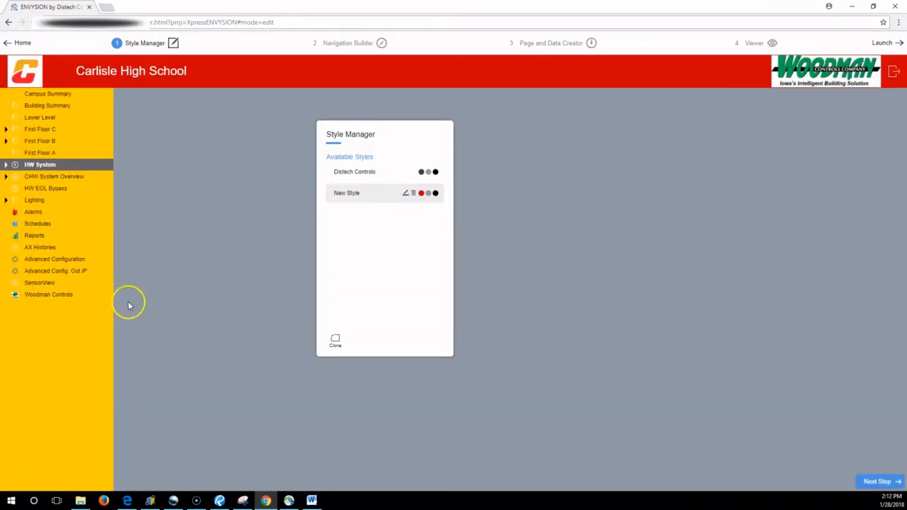
left_click(405, 195)
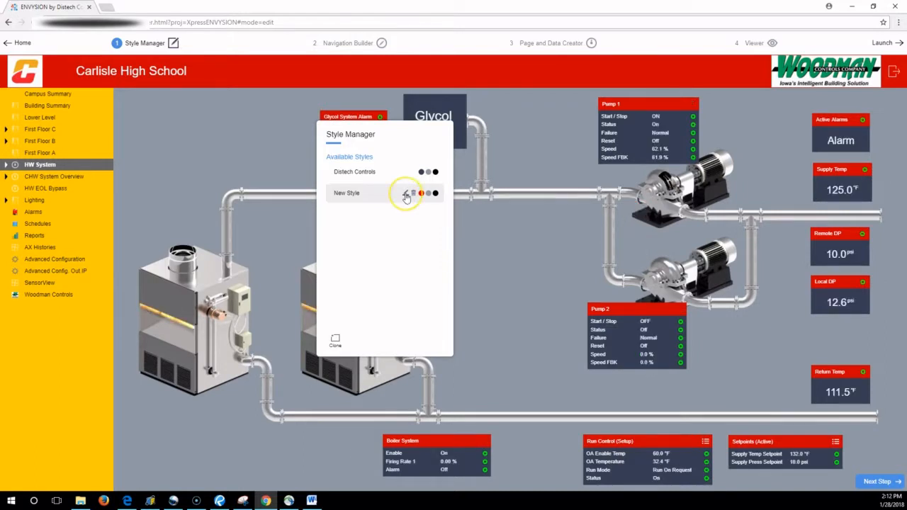
left_click(405, 196)
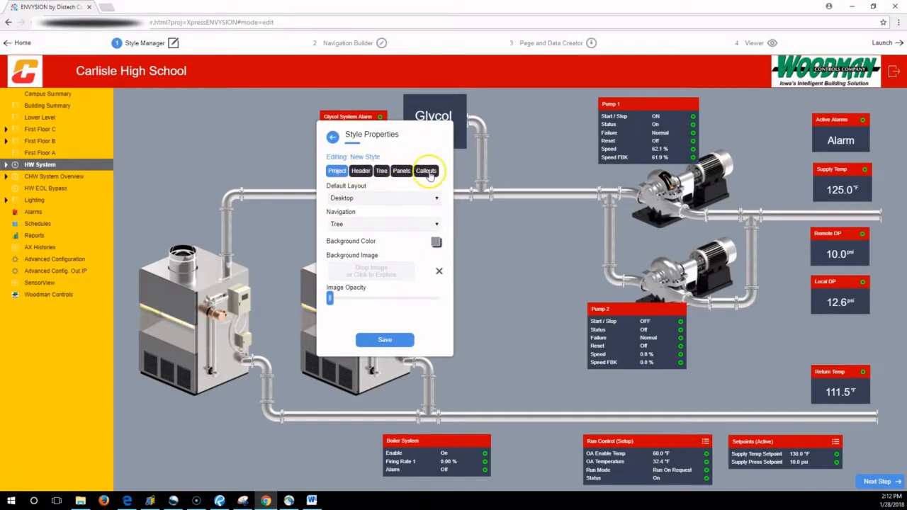
left_click(363, 174)
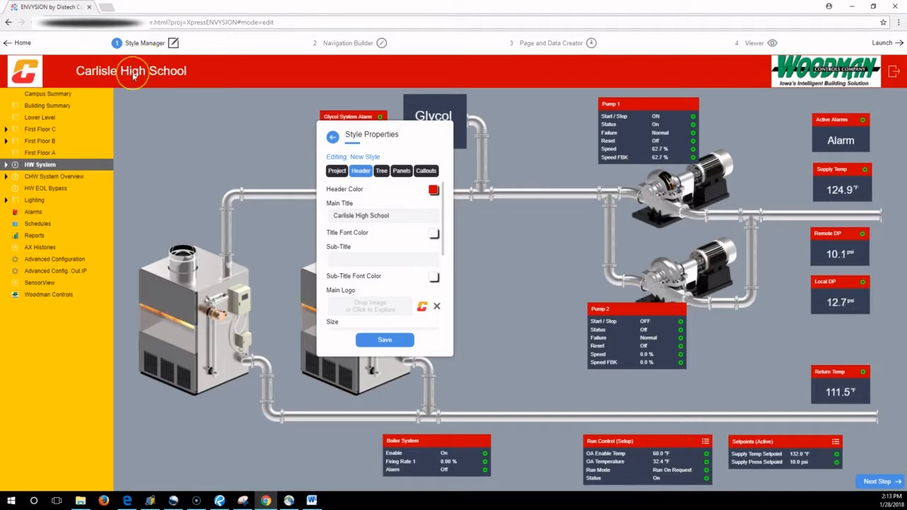
left_click(383, 172)
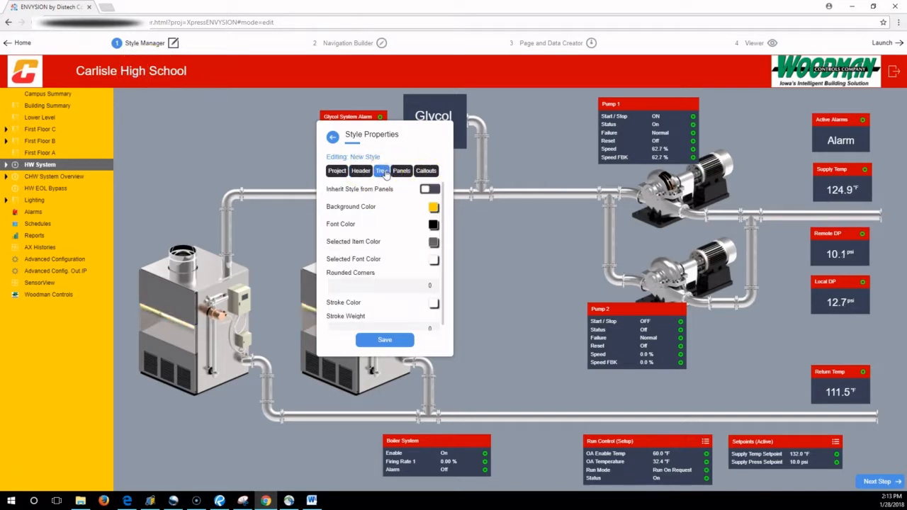
left_click(402, 171)
left_click(427, 171)
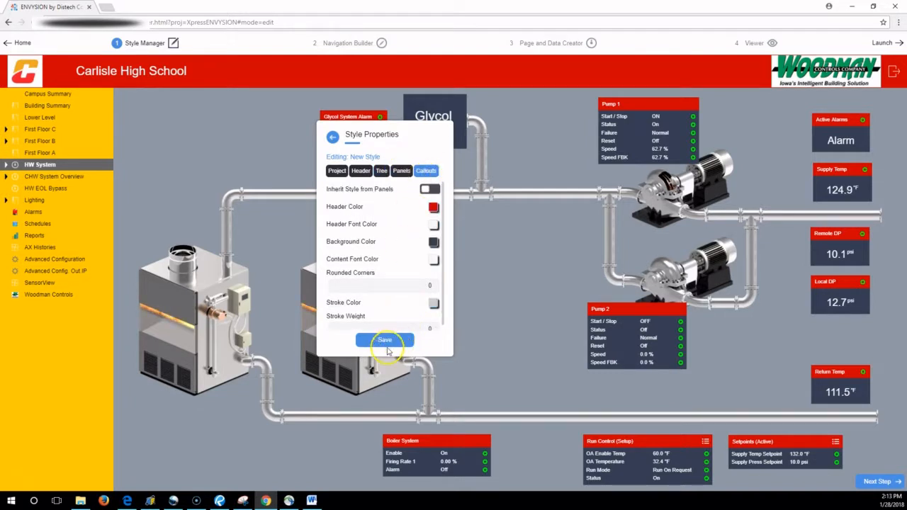
left_click(332, 137)
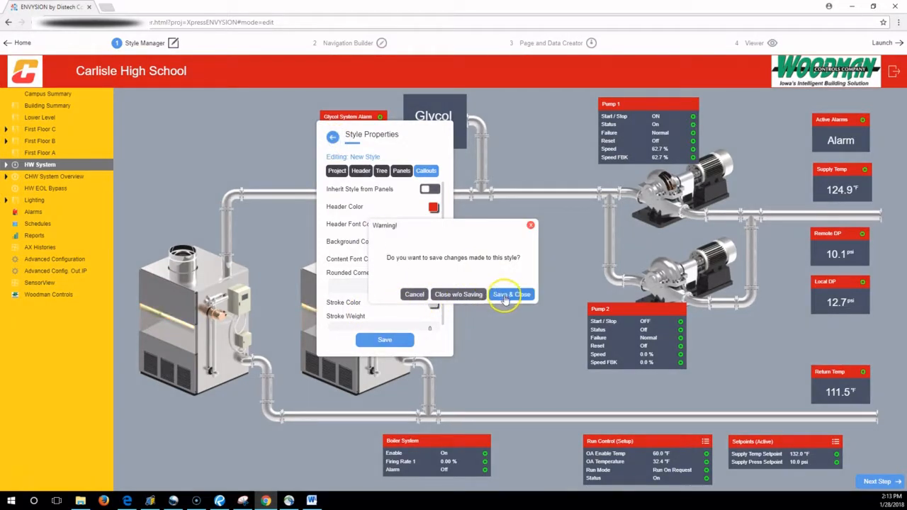
left_click(445, 294)
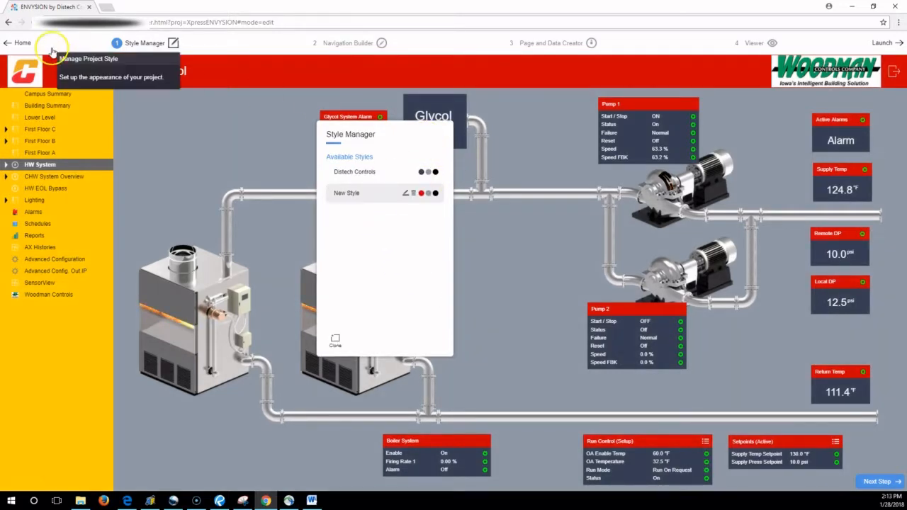
left_click(22, 42)
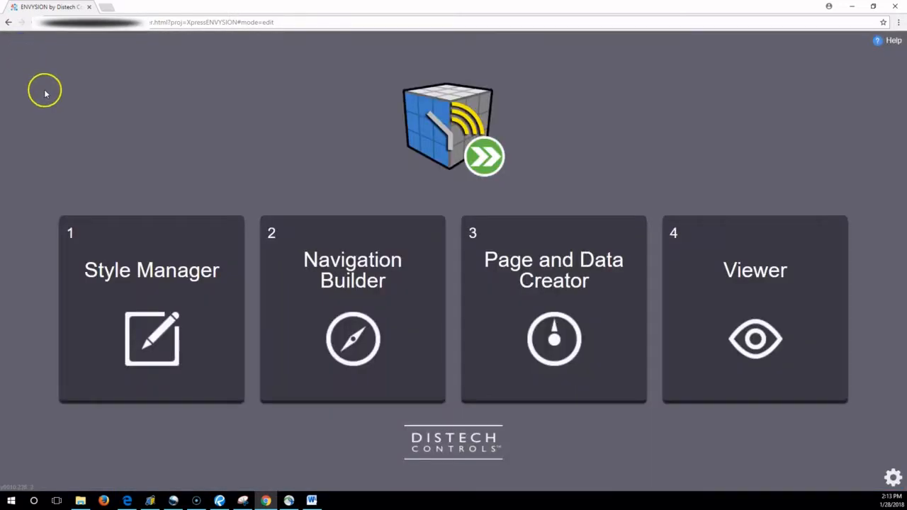
In the Navigation Builder, place a new template below Woodman Controls in the project tree and name it Test
left_click(389, 322)
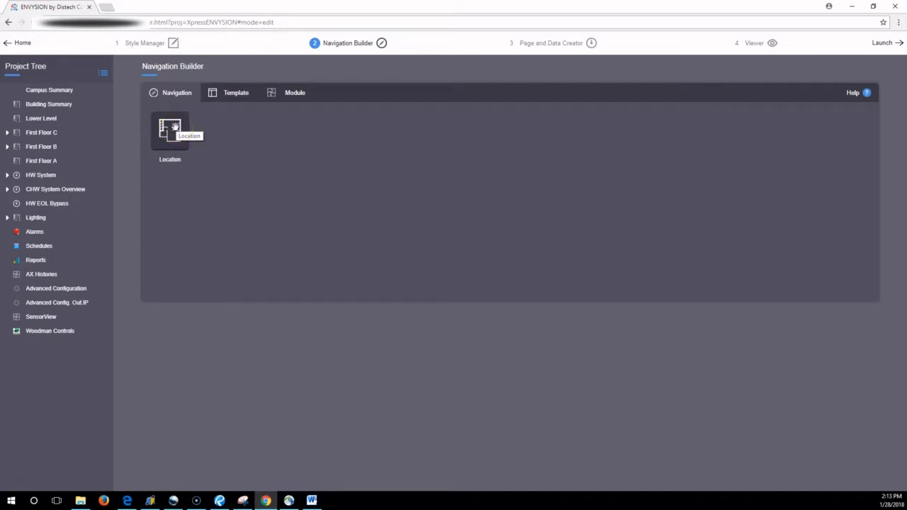
left_click(232, 94)
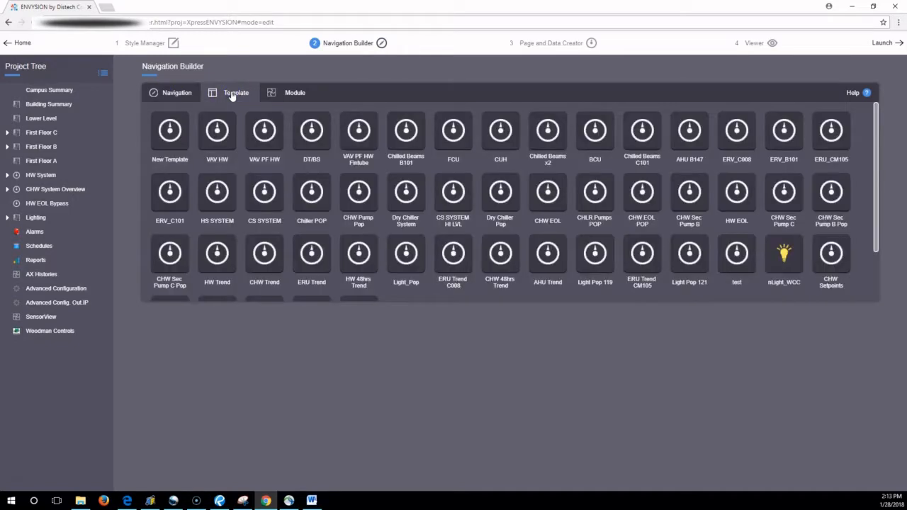
scroll(293, 206, "down", 2)
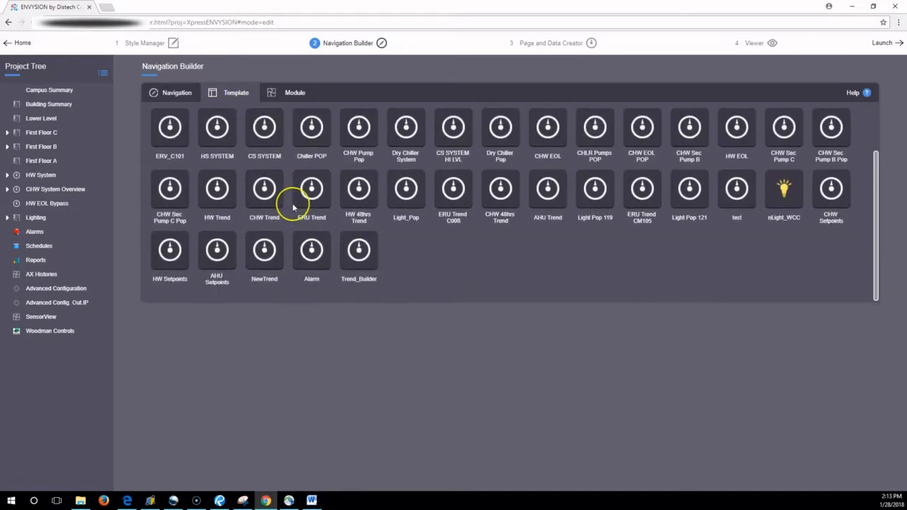
scroll(293, 205, "up", 2)
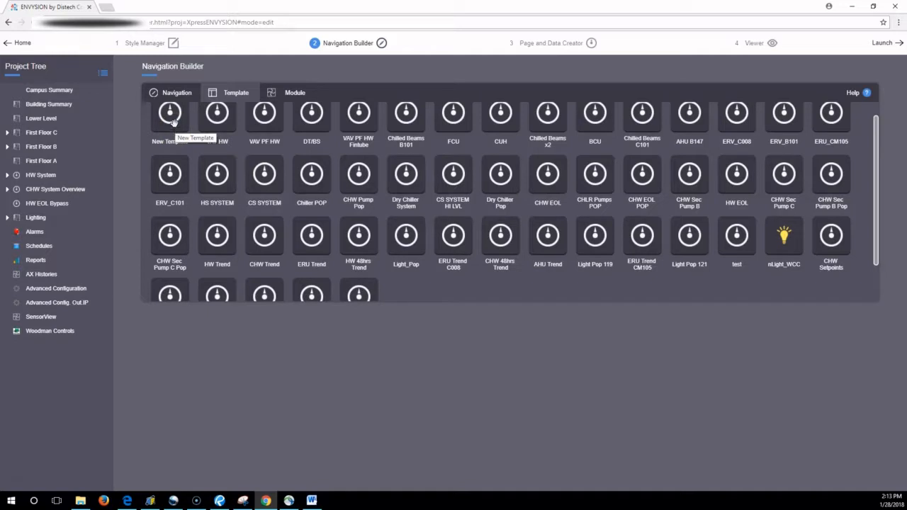
left_click_drag(172, 120, 69, 333)
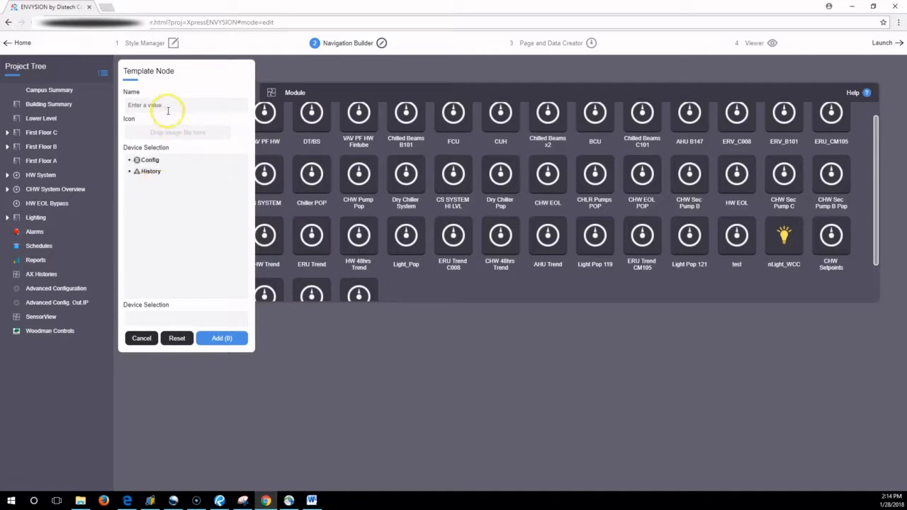
left_click(165, 106)
type("Test")
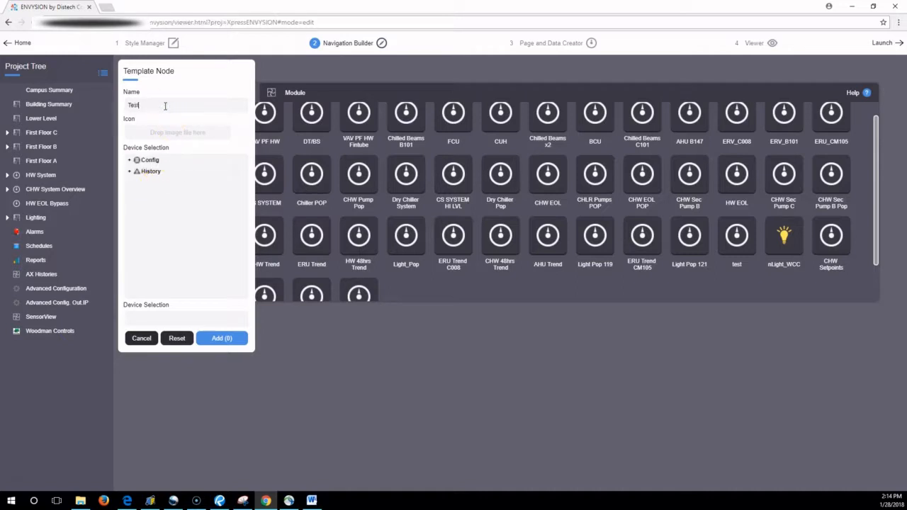
Select the device DT_BS_8 under Drivers, BcpBacnetNetwork for the new template and add its node to the project tree
left_click(130, 161)
left_click(136, 183)
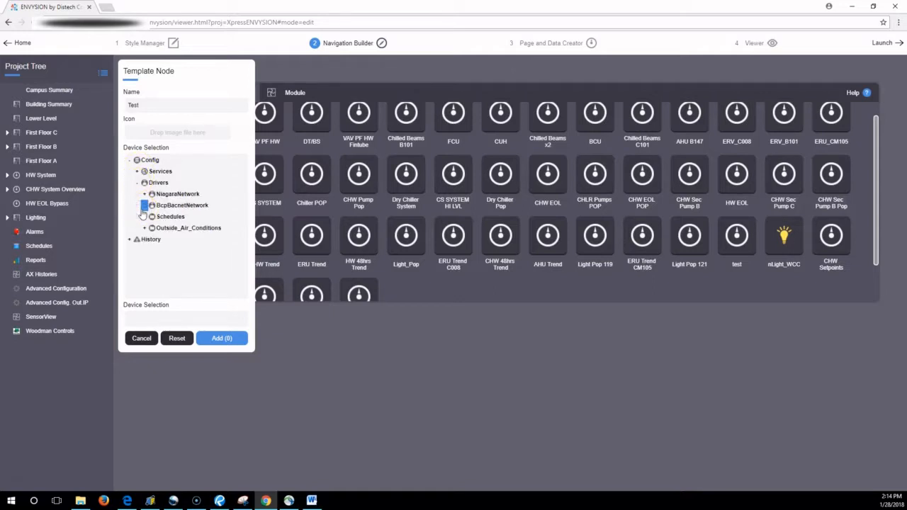
left_click(143, 206)
left_click(200, 205)
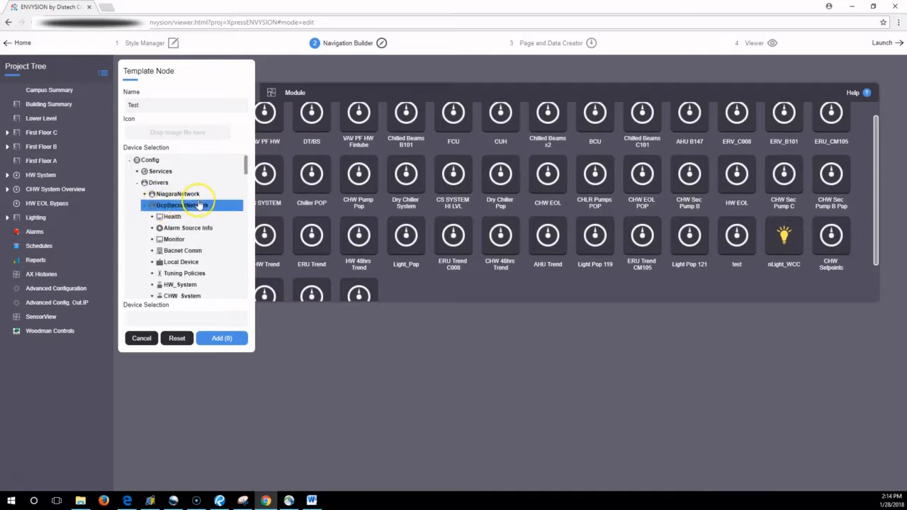
scroll(213, 244, "down", 3)
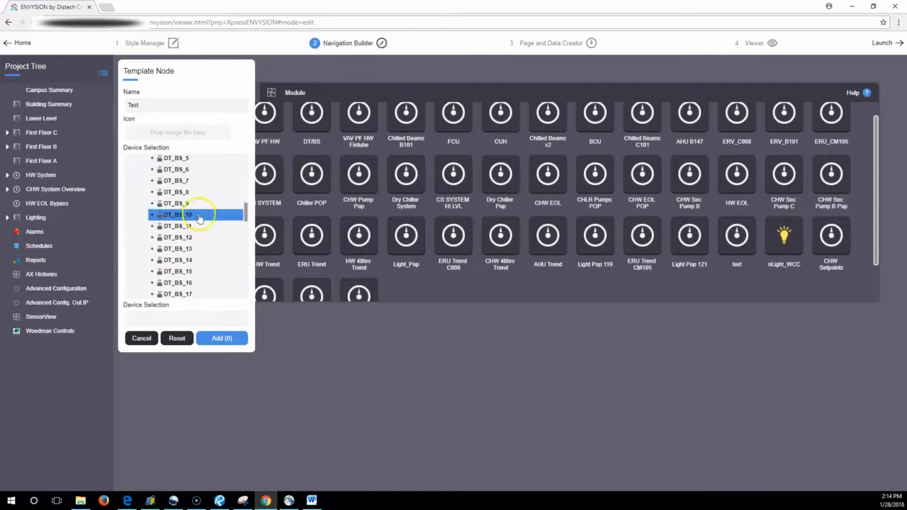
left_click(170, 191)
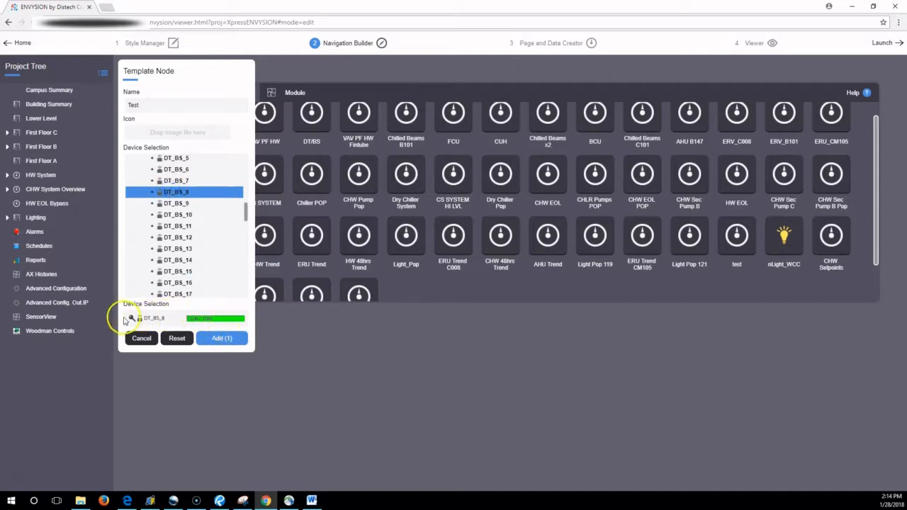
left_click(217, 340)
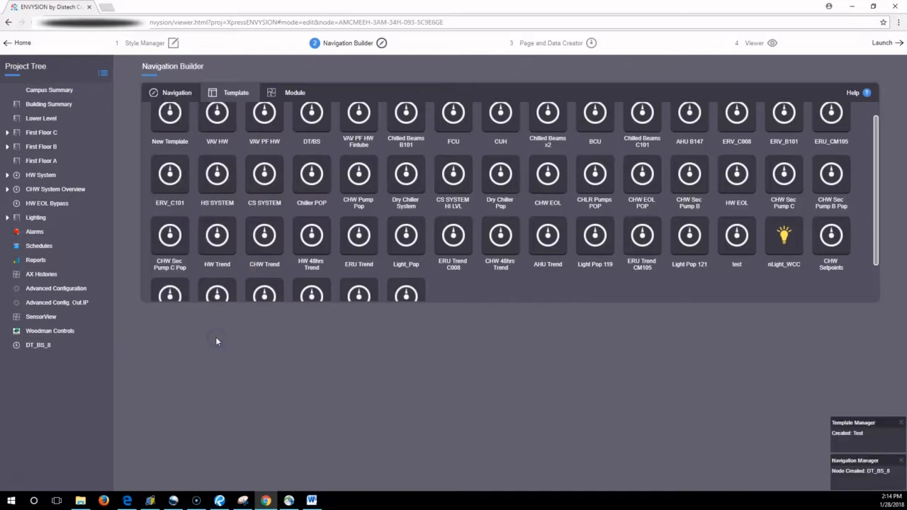
Rename the DT_BS_8 node to the person's first name followed by "Test", keep Test as its template, and apply the changes
right_click(42, 346)
left_click(75, 360)
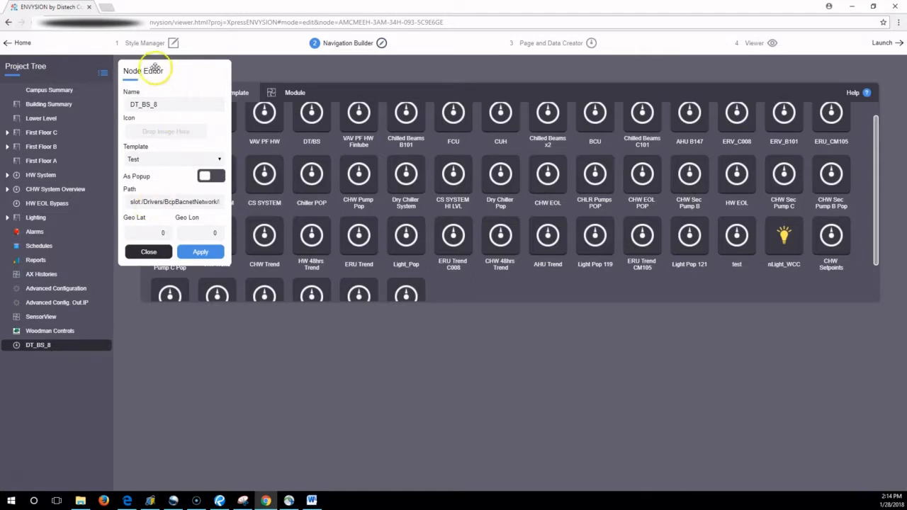
left_click_drag(168, 105, 123, 109)
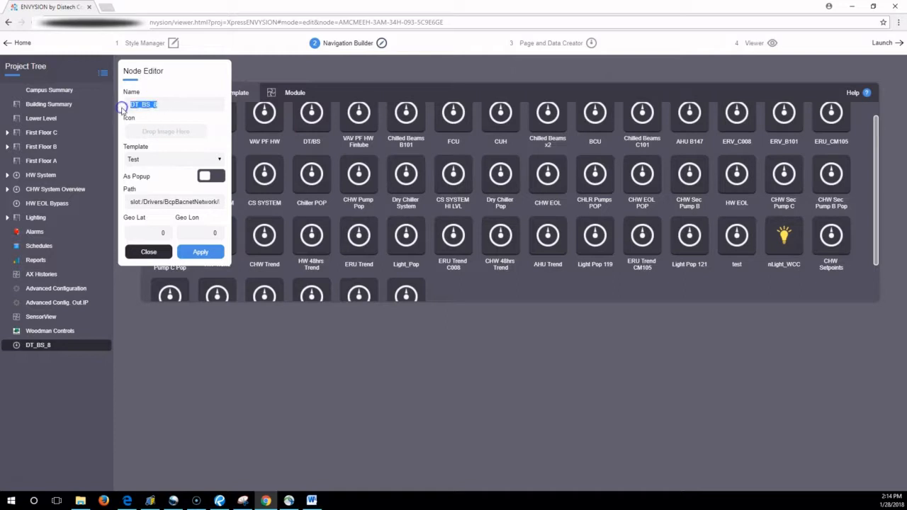
type("Jennie Test")
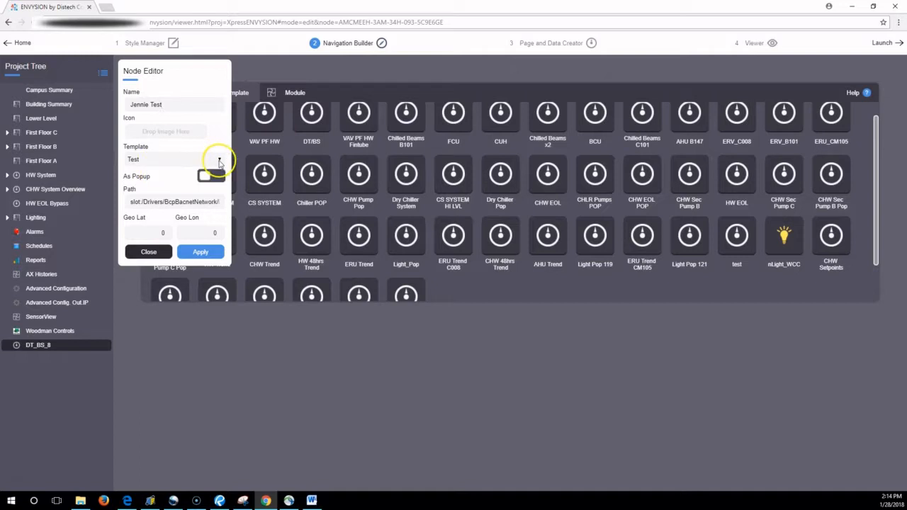
left_click(216, 162)
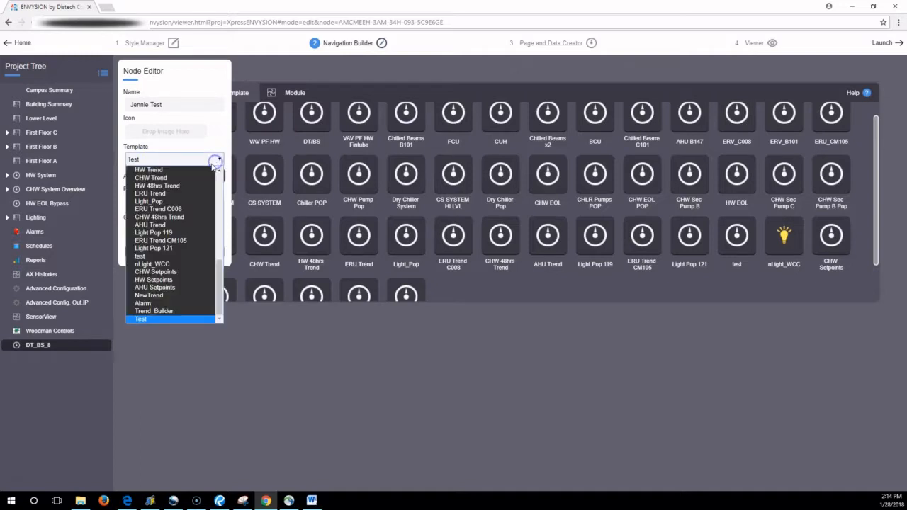
left_click(152, 319)
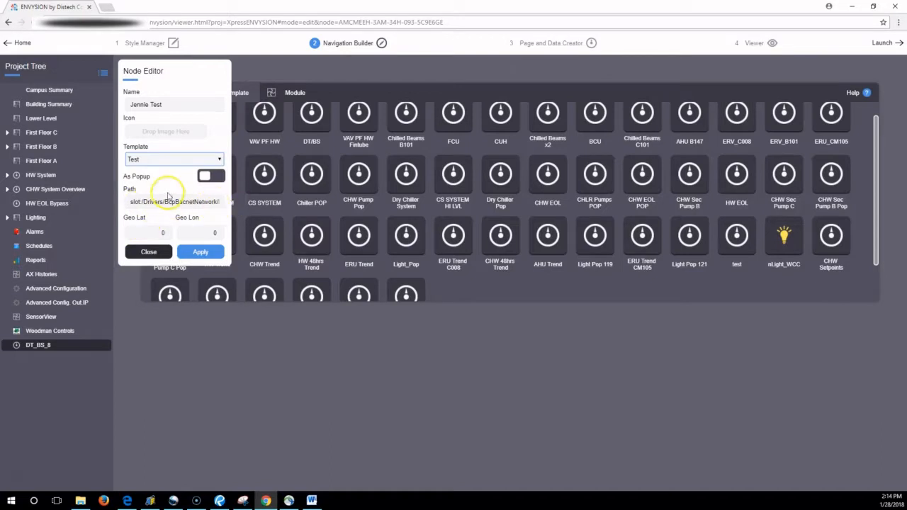
left_click(199, 250)
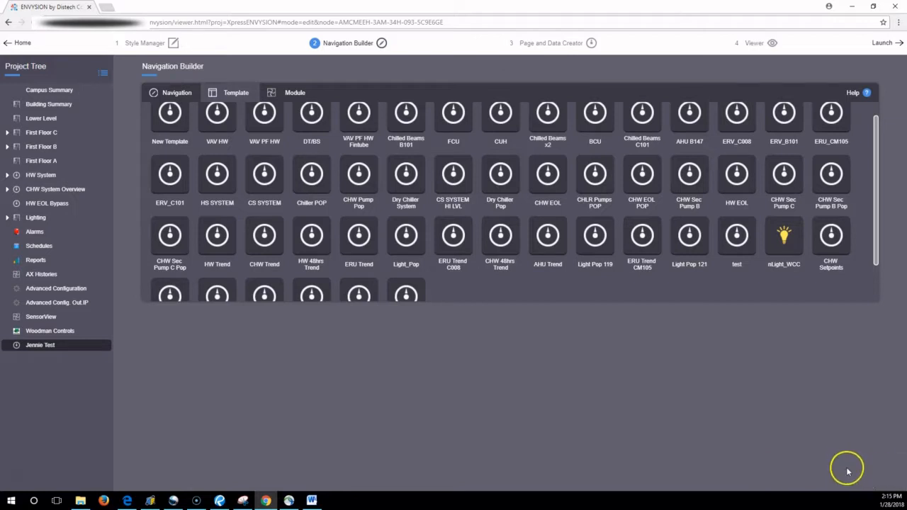
Look over the template library and the available navigation modules, and return to the home page
scroll(428, 237, "down", 1)
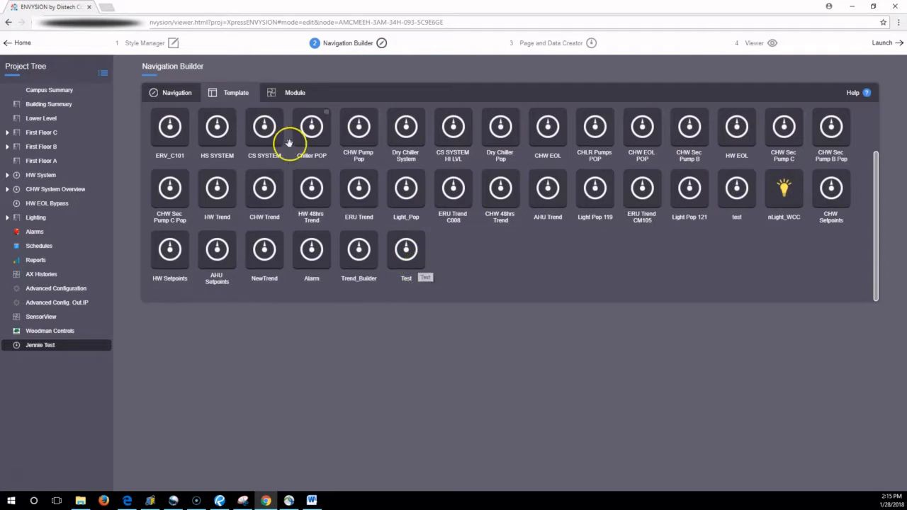
left_click(301, 93)
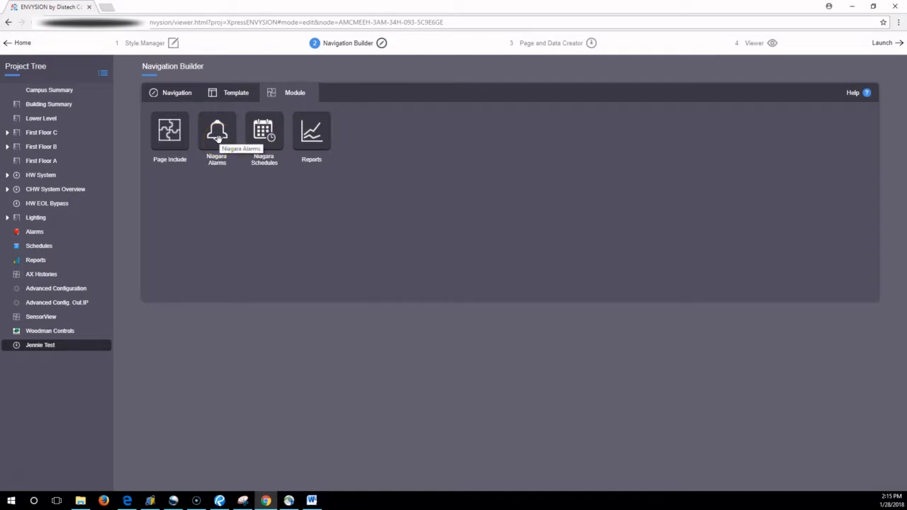
left_click(168, 129)
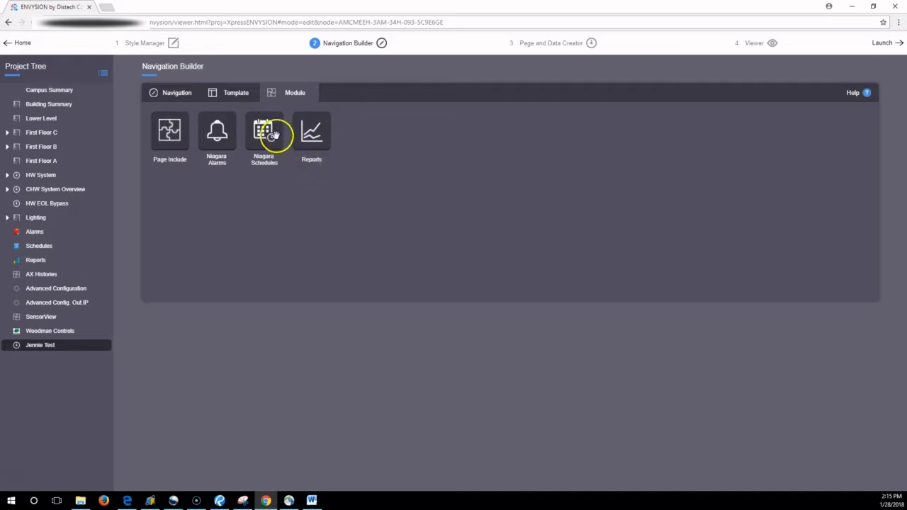
left_click(236, 96)
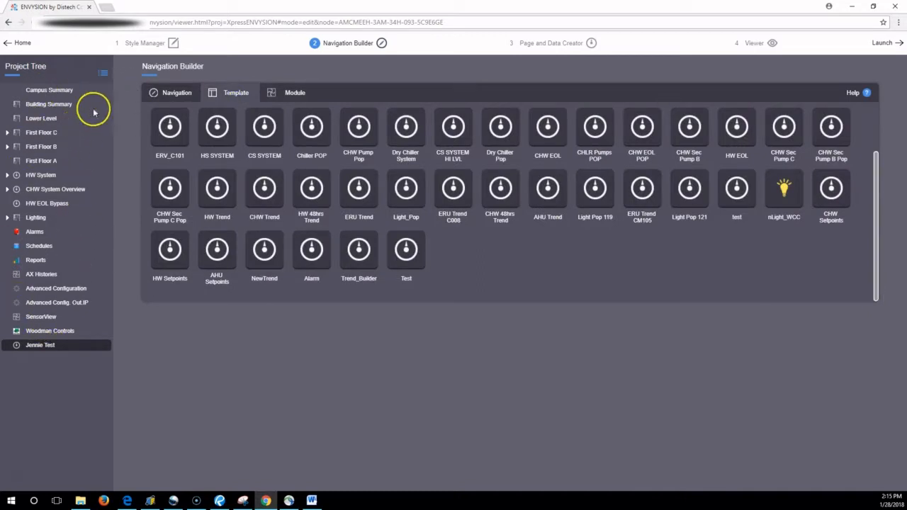
left_click(20, 44)
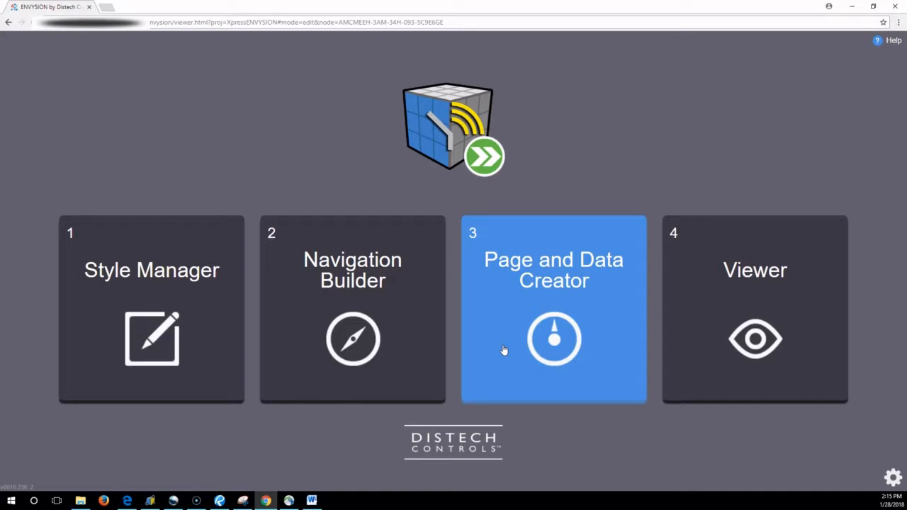
In the Page and Data Creator, open the page of AHU_B147 under First Floor B for editing
left_click(504, 350)
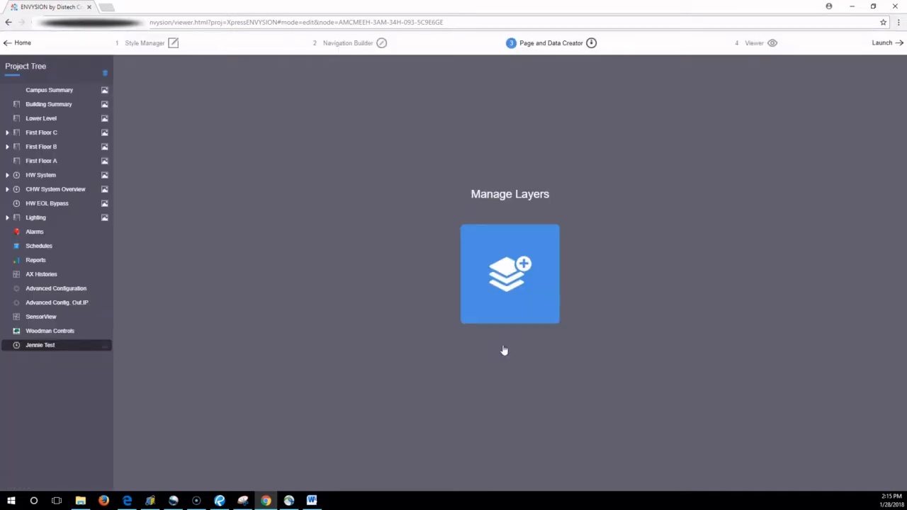
left_click(367, 340)
left_click(6, 148)
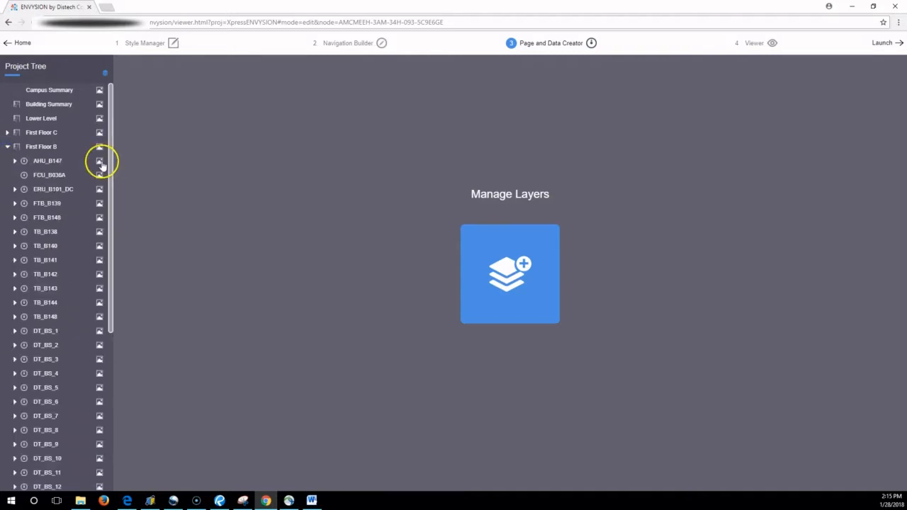
left_click(56, 161)
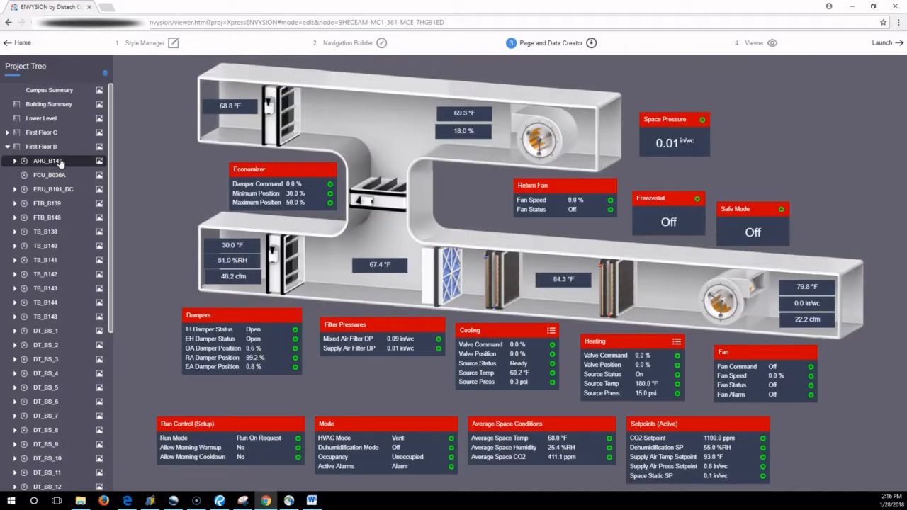
left_click(99, 162)
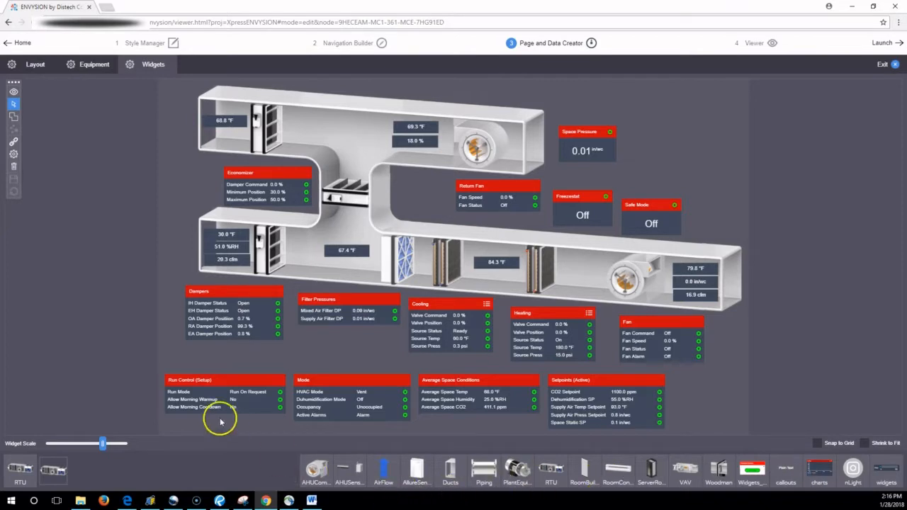
Look at the layout layer, then in the equipment layer open the data points and properties of the upper duct's damper
left_click(36, 65)
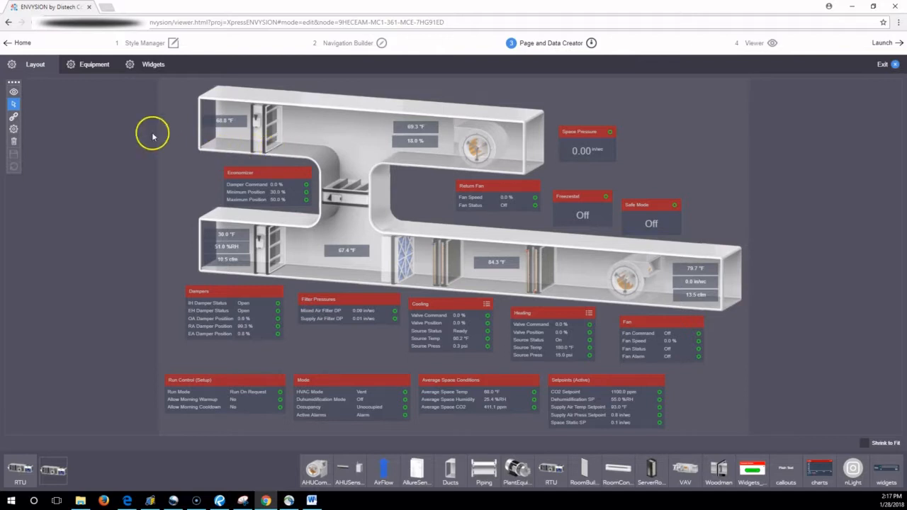
left_click(76, 70)
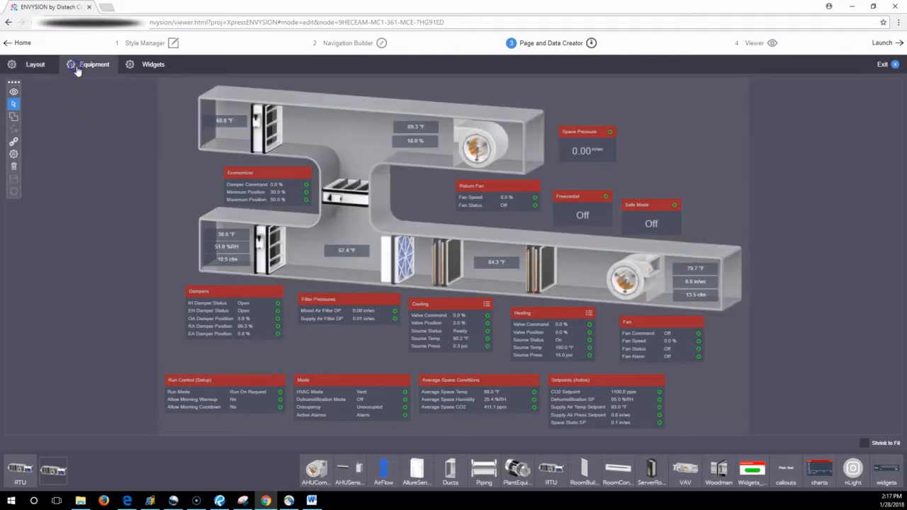
left_click(265, 130)
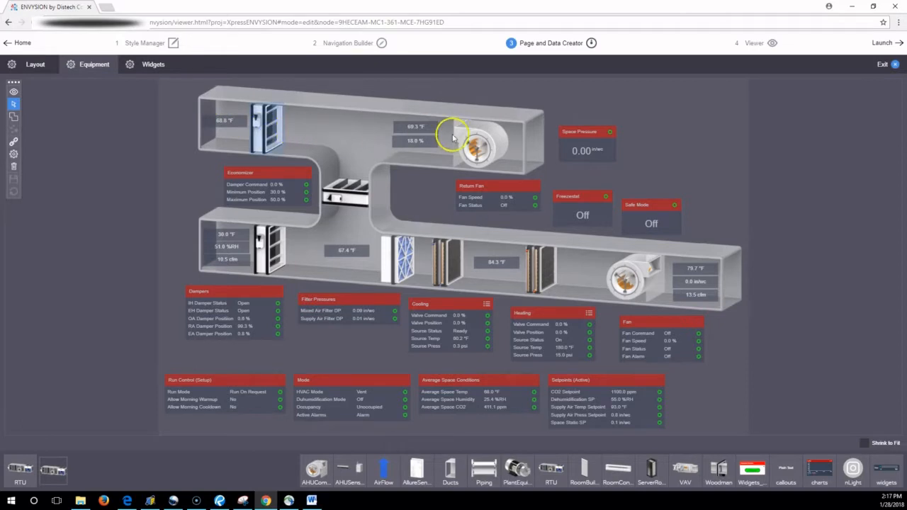
right_click(272, 129)
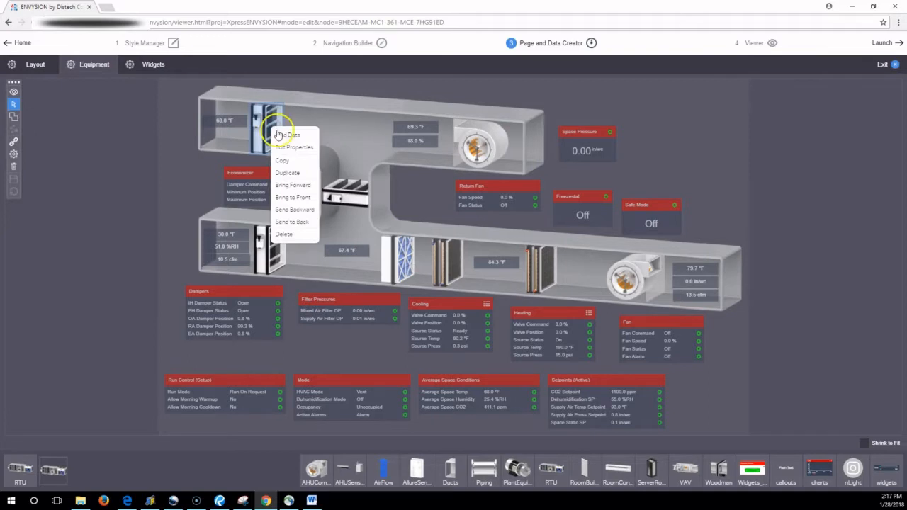
left_click(283, 136)
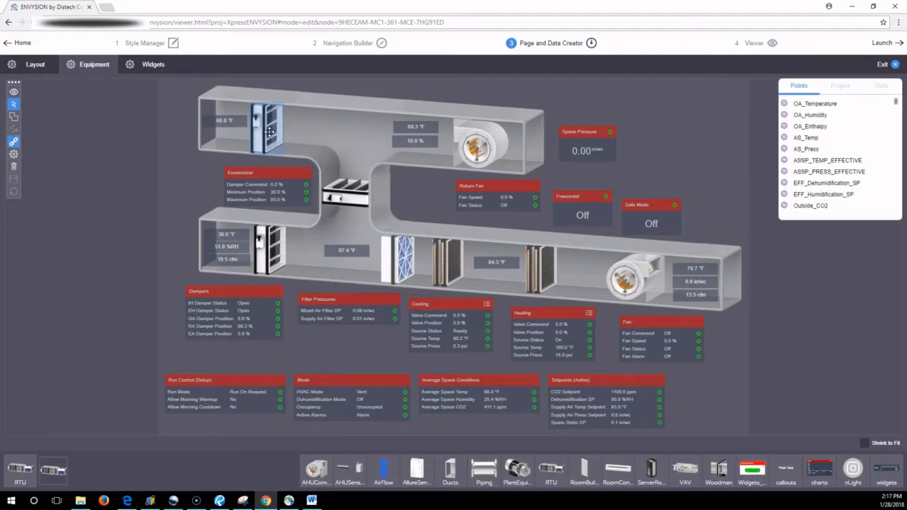
right_click(270, 131)
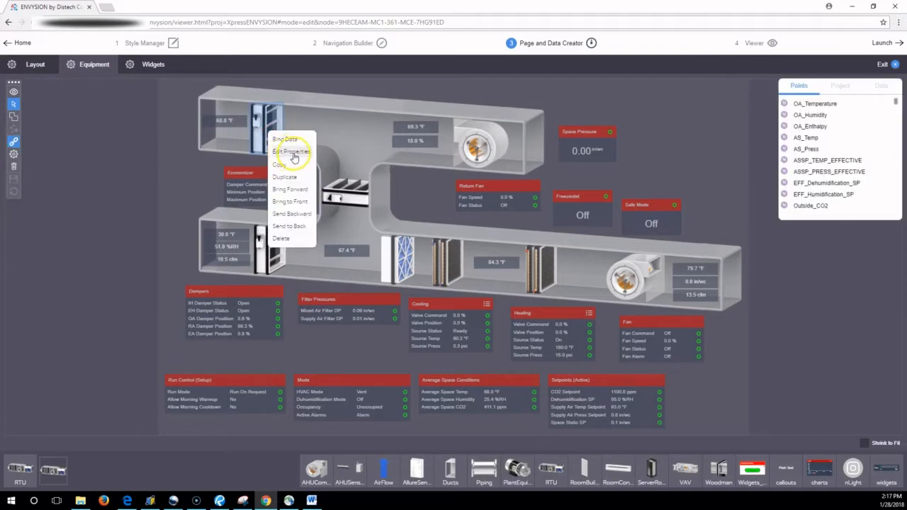
left_click(293, 154)
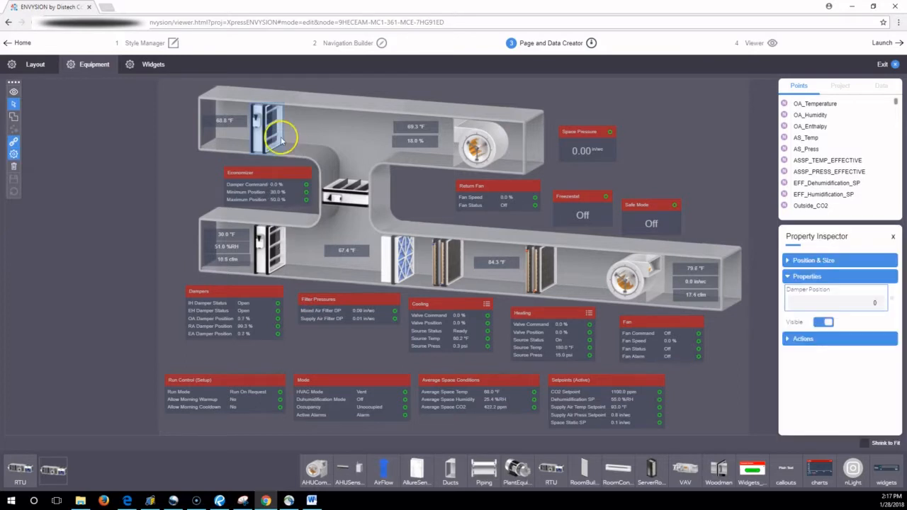
Place the Property Inspector beside the points list and lengthen both so more of their contents fits
left_click_drag(797, 237, 647, 88)
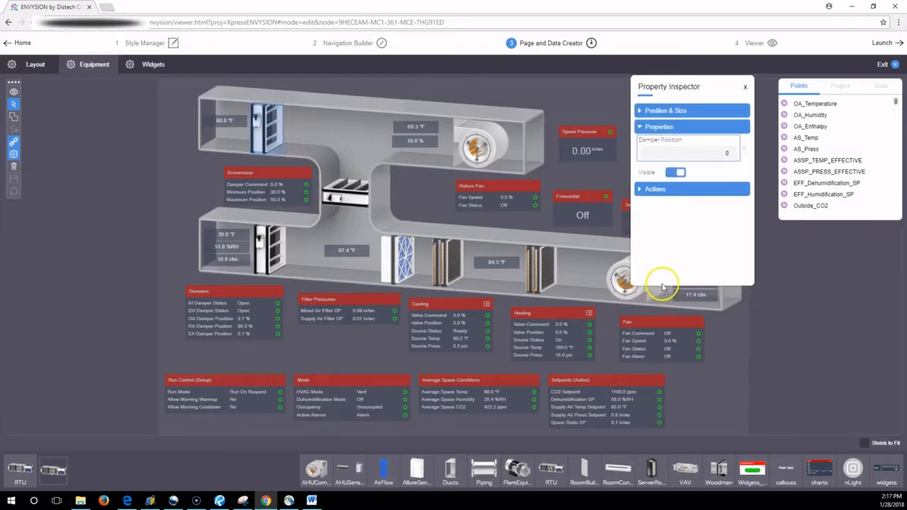
left_click_drag(659, 298, 677, 371)
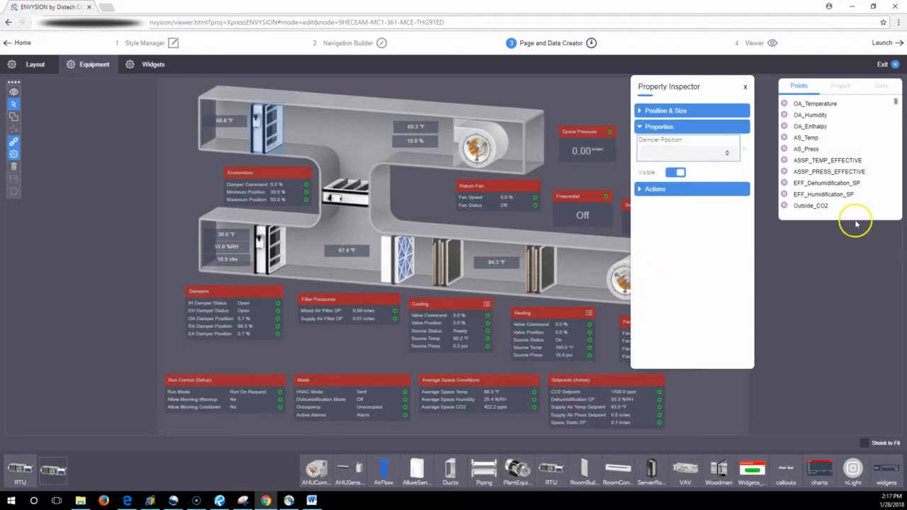
left_click_drag(853, 218, 850, 378)
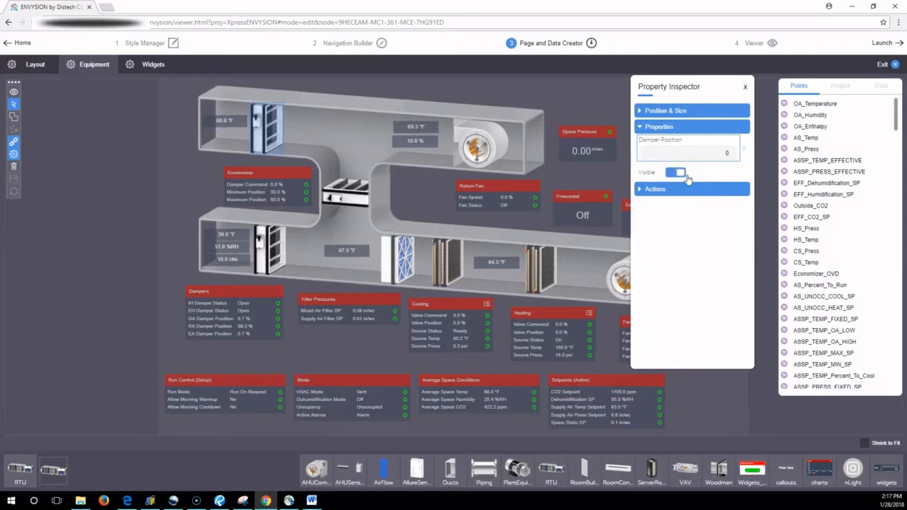
Remove the damper's existing click action and inspect the binding details of its Damper Position property
left_click(640, 190)
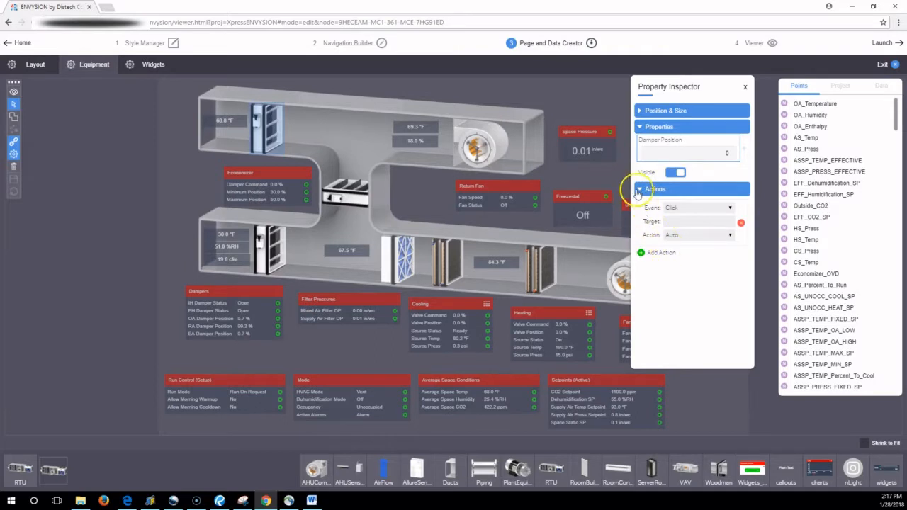
left_click(741, 223)
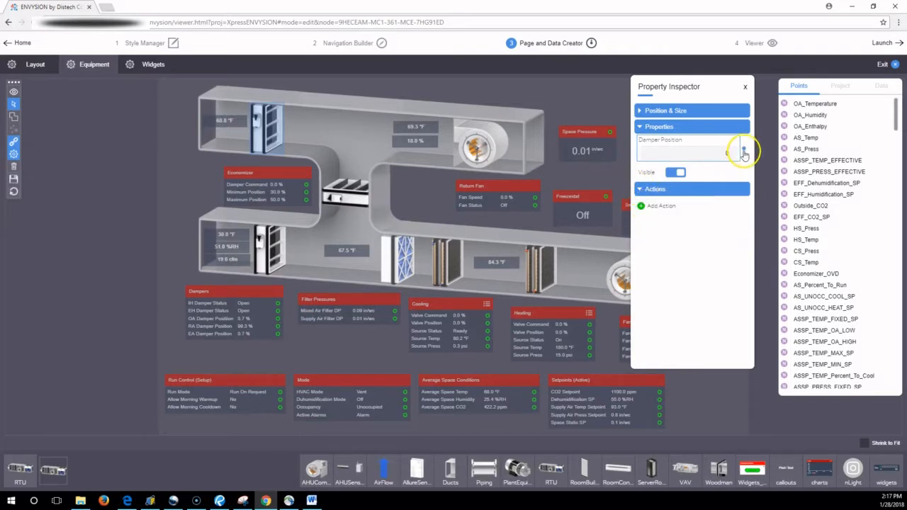
left_click(746, 153)
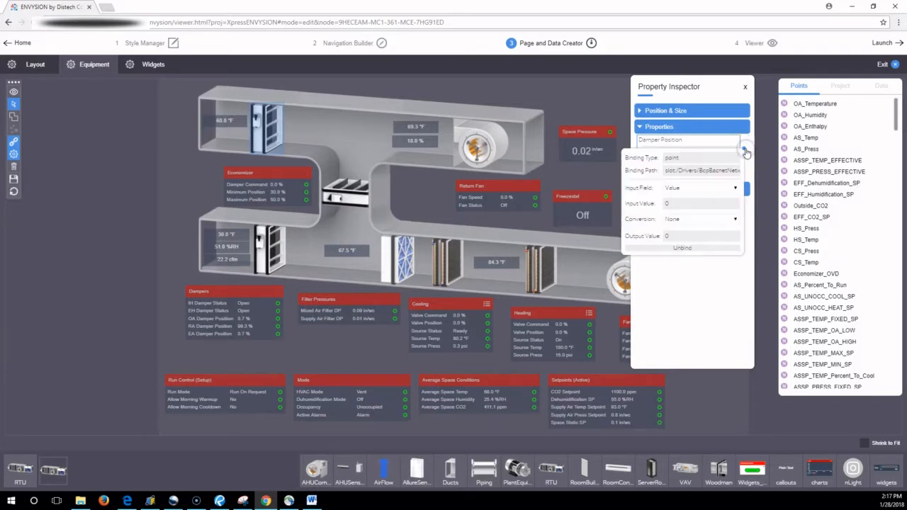
left_click(710, 176)
left_click(642, 127)
left_click(642, 127)
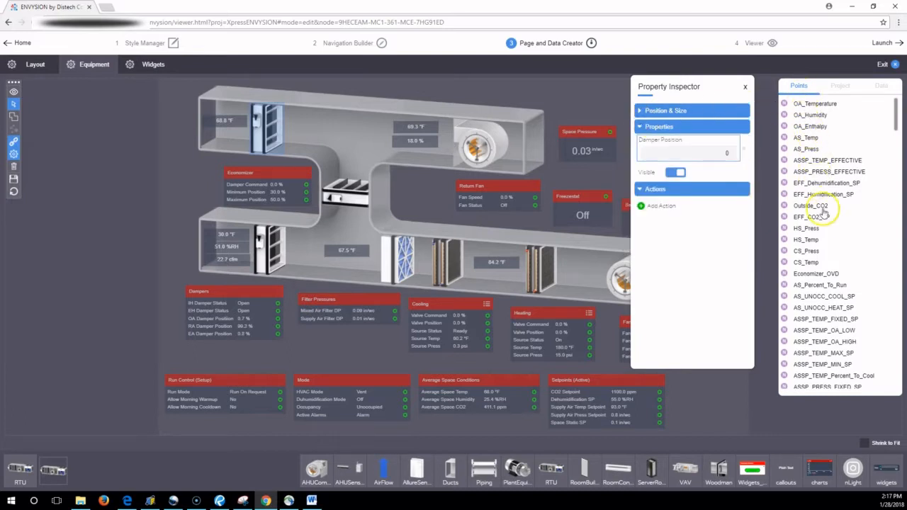
Bind the OA_Damper_FB point to the upper damper's Damper Position property
left_click_drag(896, 116, 896, 328)
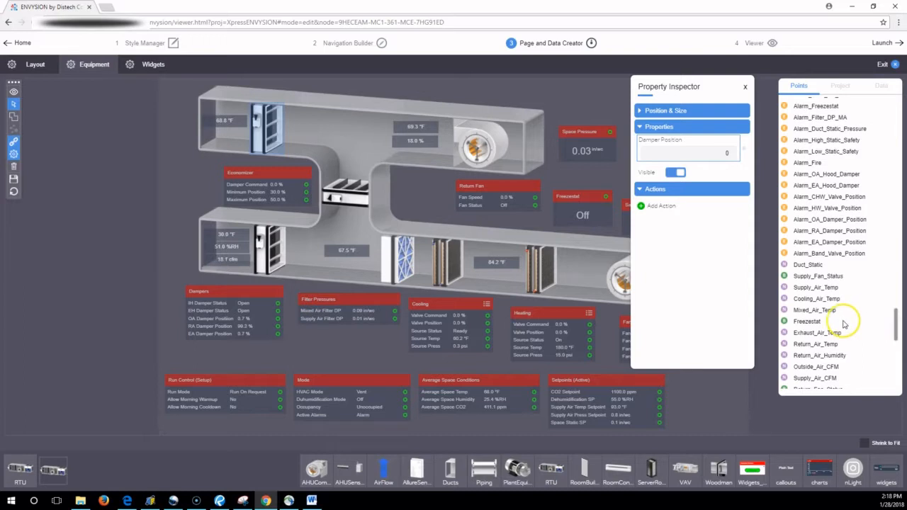
scroll(837, 336, "down", 1)
scroll(837, 336, "down", 3)
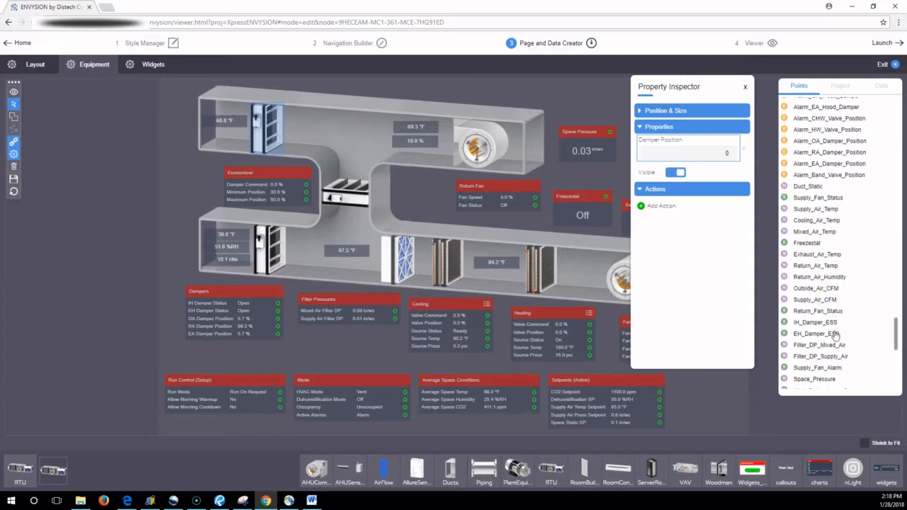
scroll(837, 336, "down", 5)
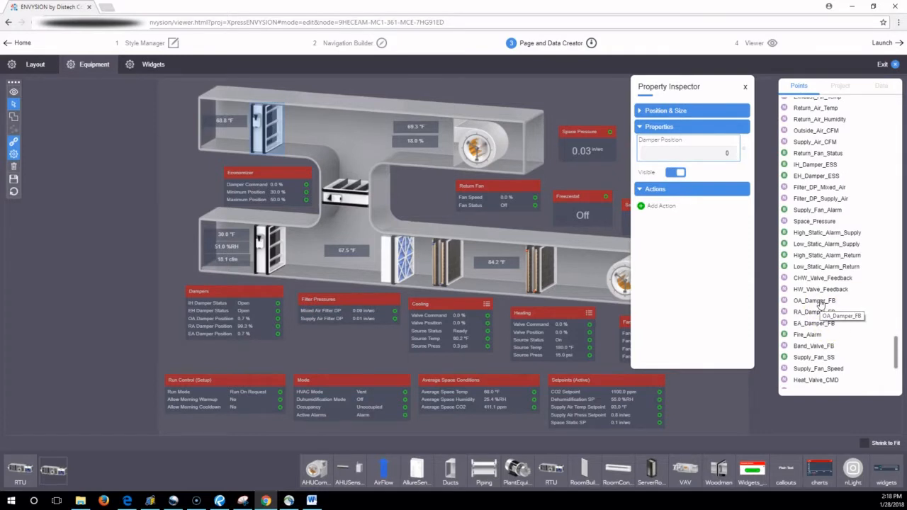
left_click_drag(820, 303, 728, 152)
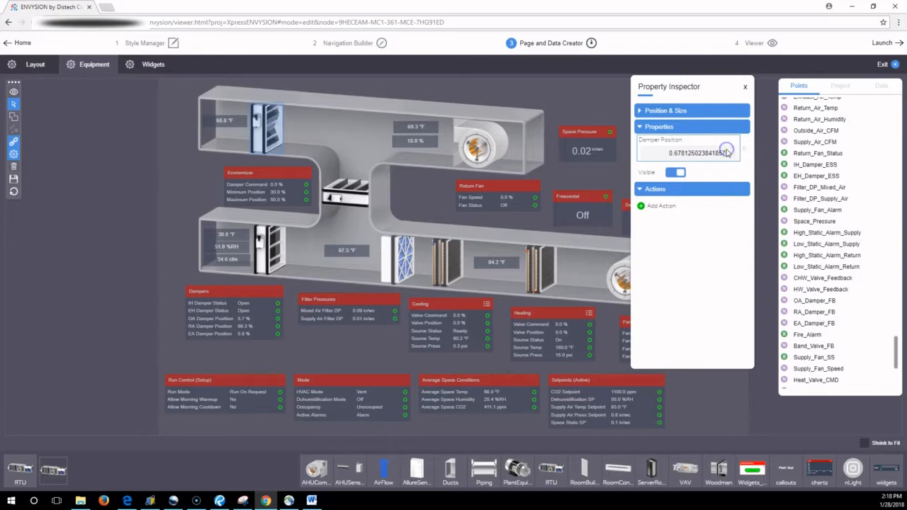
Examine the input field and conversion options of the Damper Position binding without changing them, and close the Property Inspector
left_click(745, 151)
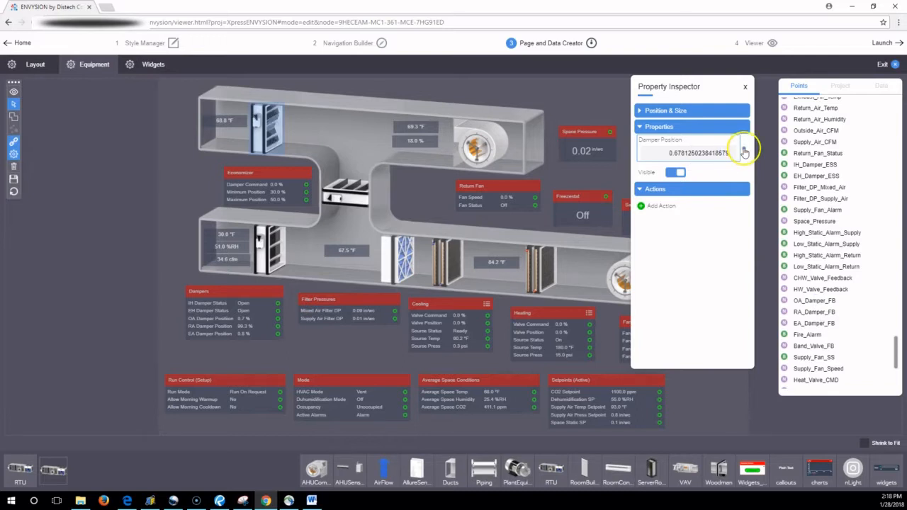
left_click(744, 151)
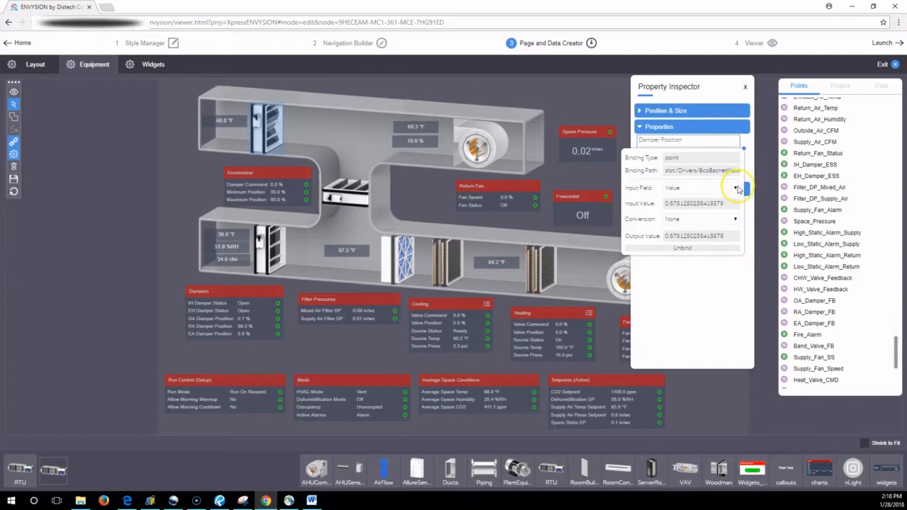
left_click(723, 187)
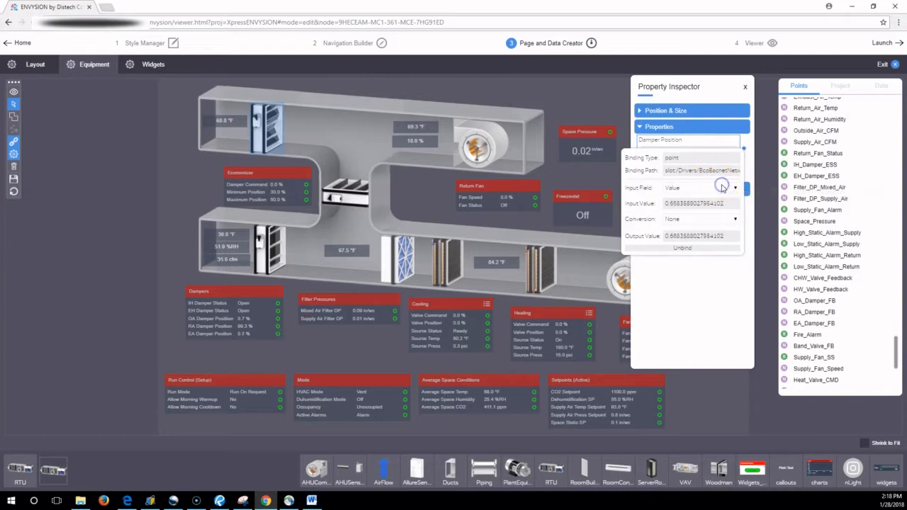
left_click(726, 189)
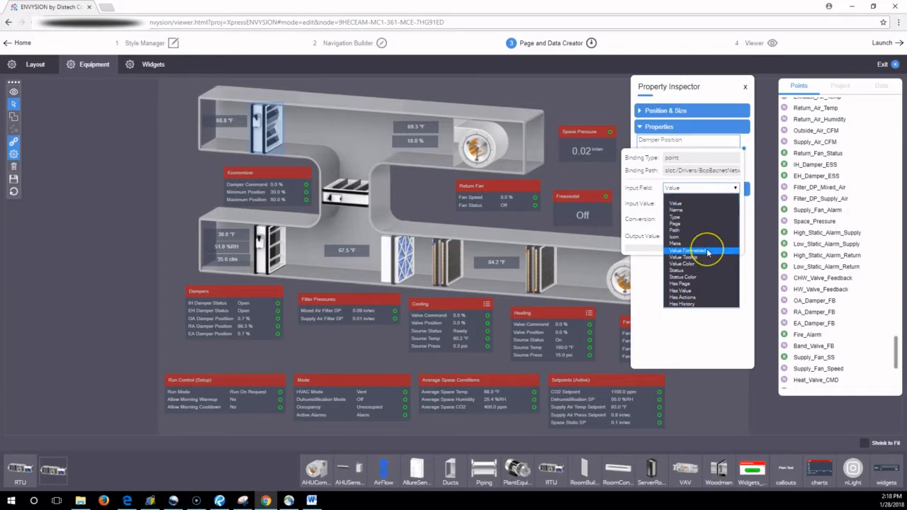
left_click(736, 186)
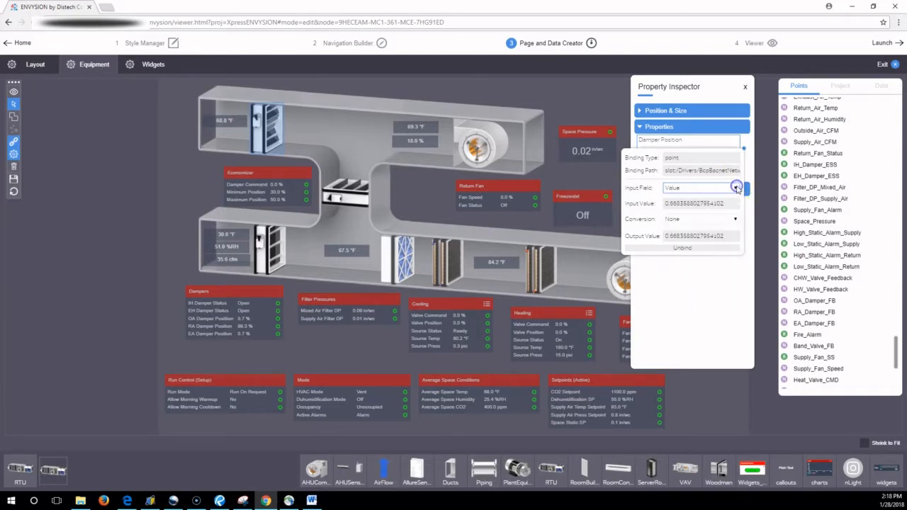
left_click(725, 221)
left_click(735, 220)
left_click(736, 220)
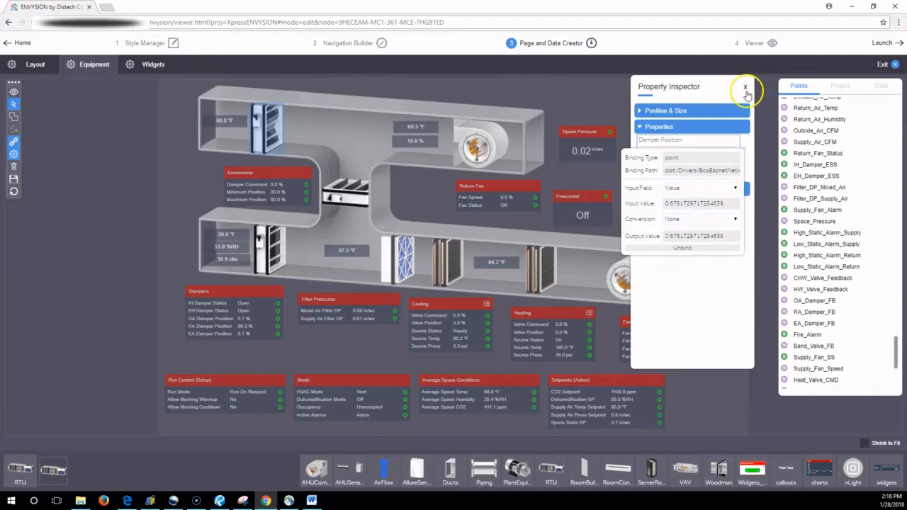
left_click(746, 89)
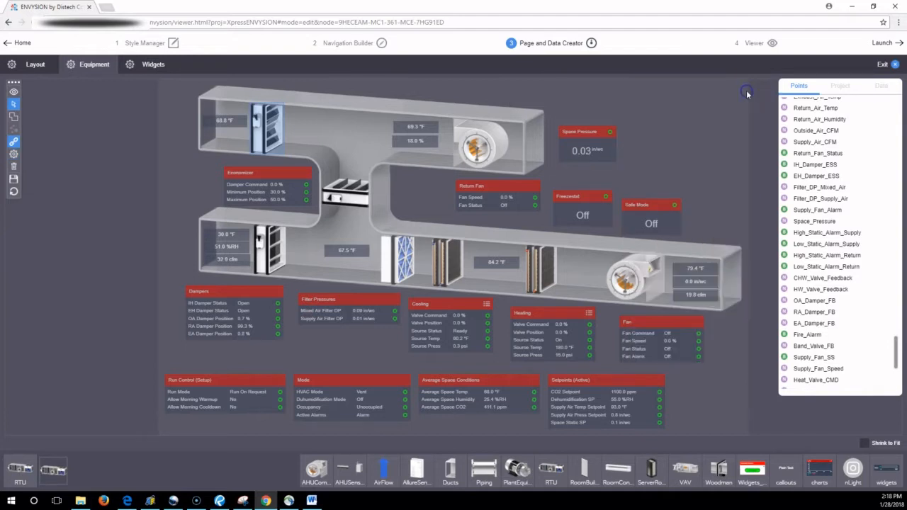
In the widgets layer, open the Economizer widget's properties and arrange the points list and Property Inspector side by side
left_click(153, 68)
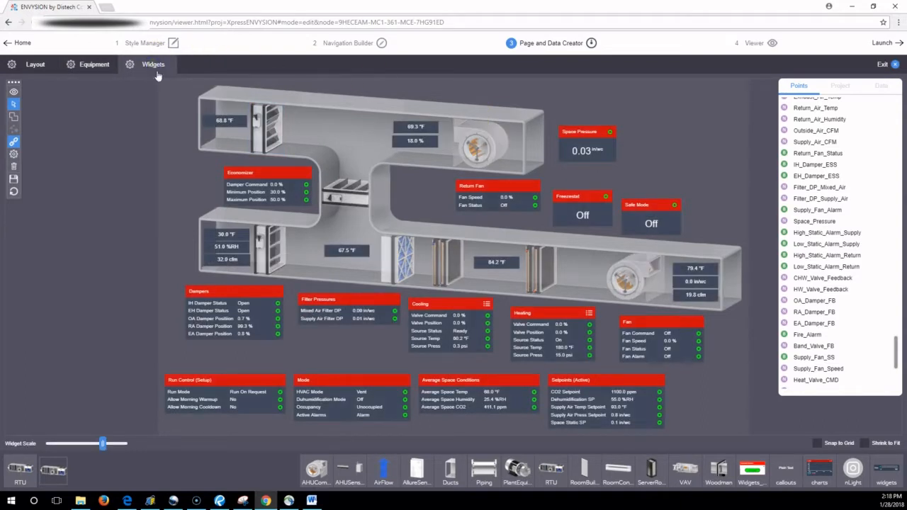
right_click(273, 188)
left_click(285, 207)
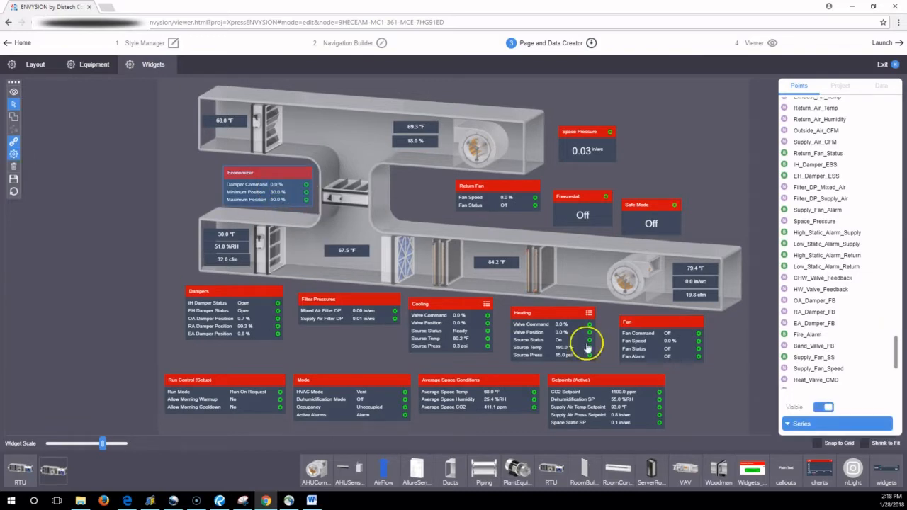
left_click_drag(809, 86, 606, 100)
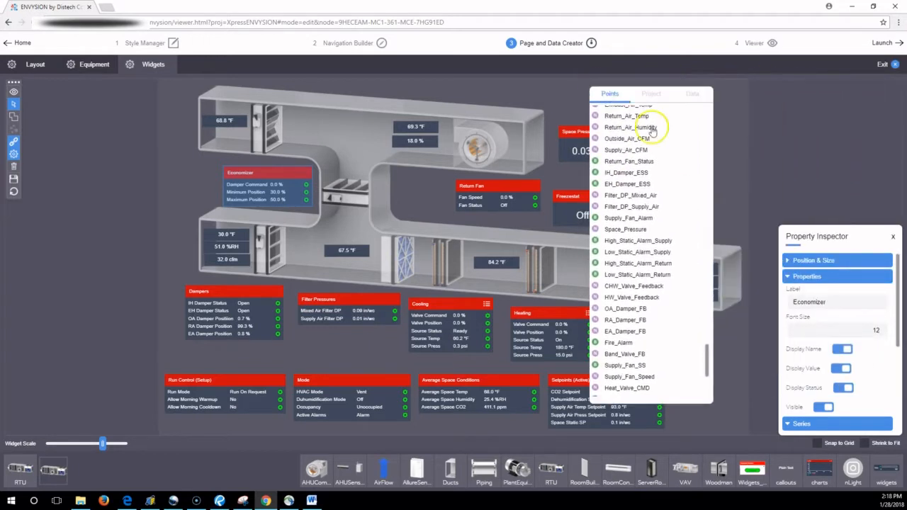
left_click_drag(794, 236, 762, 100)
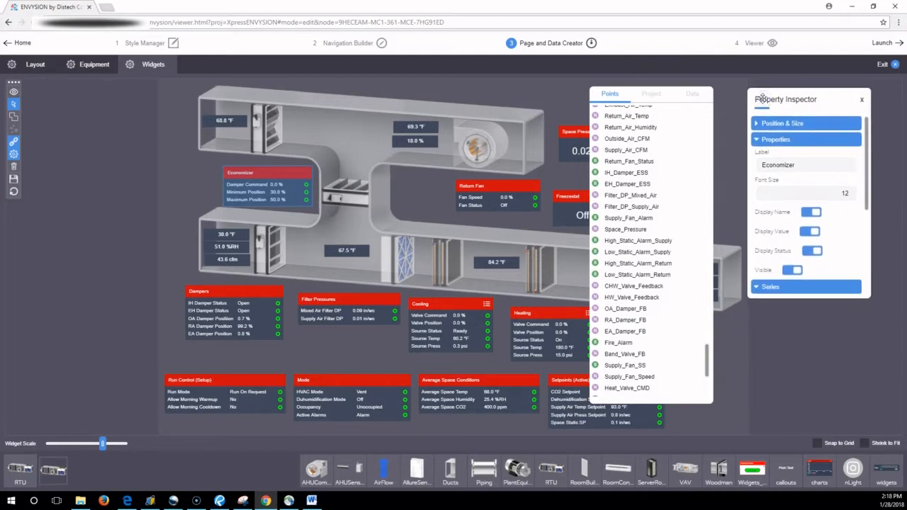
Review the Economizer widget's series and open the action settings of the Damper Command series
scroll(808, 234, "down", 1)
left_click(822, 260)
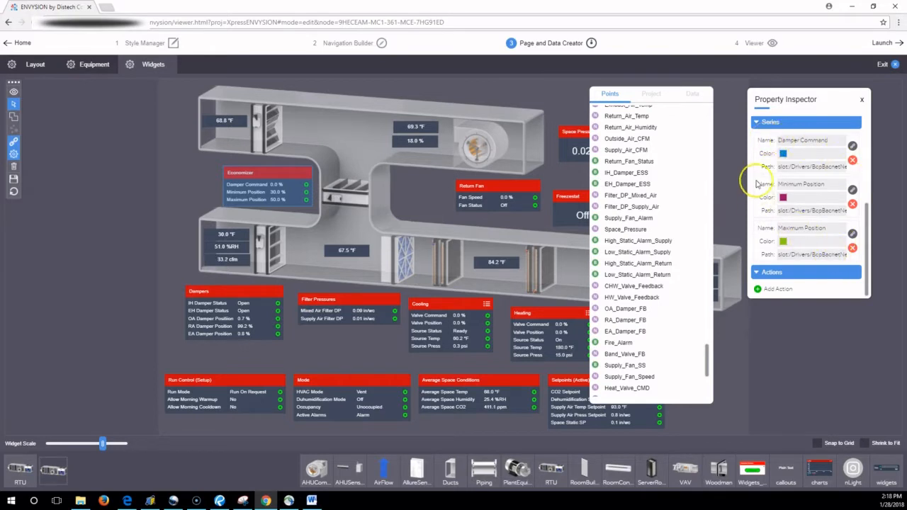
left_click(853, 145)
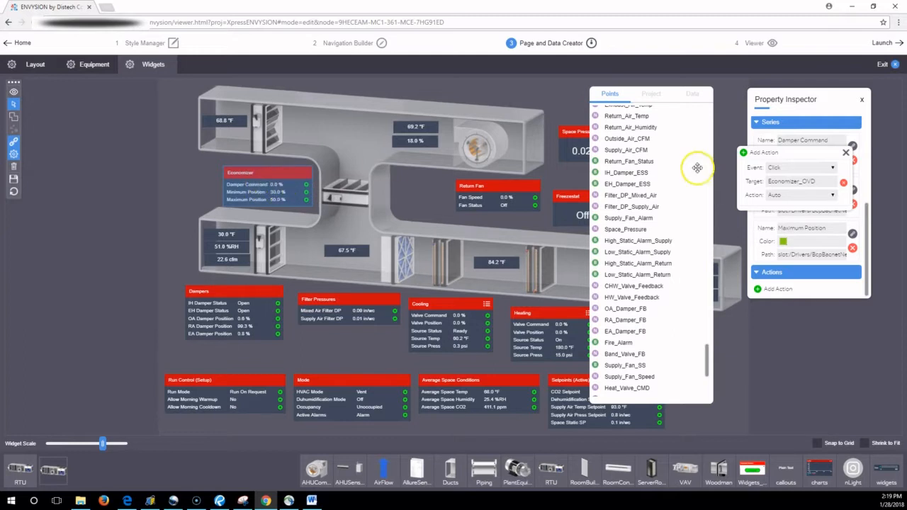
Review the Damper Command action options, keeping Auto, and examine the action settings of the Maximum Position series
left_click(811, 195)
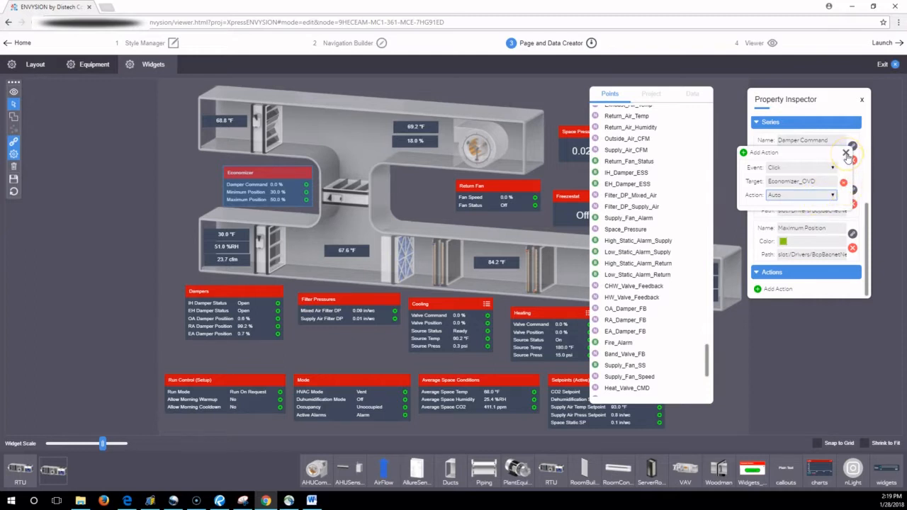
left_click(847, 154)
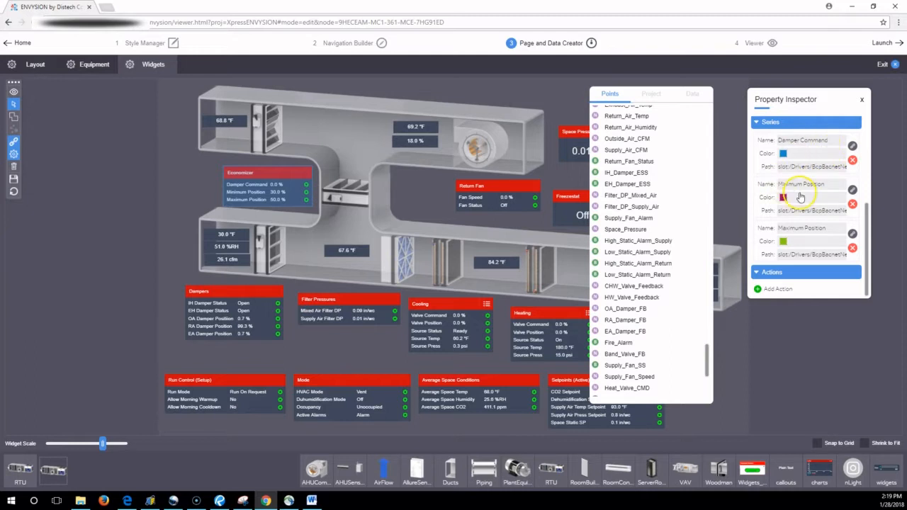
left_click(853, 234)
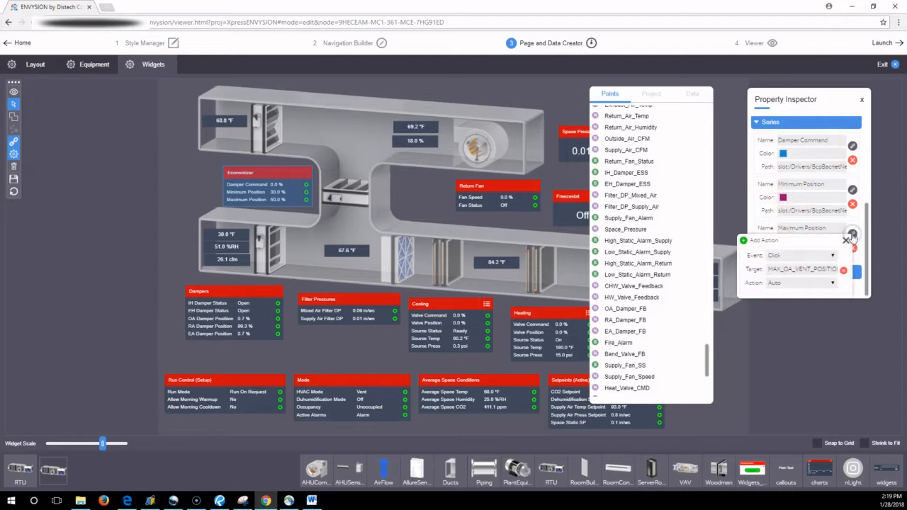
left_click(846, 241)
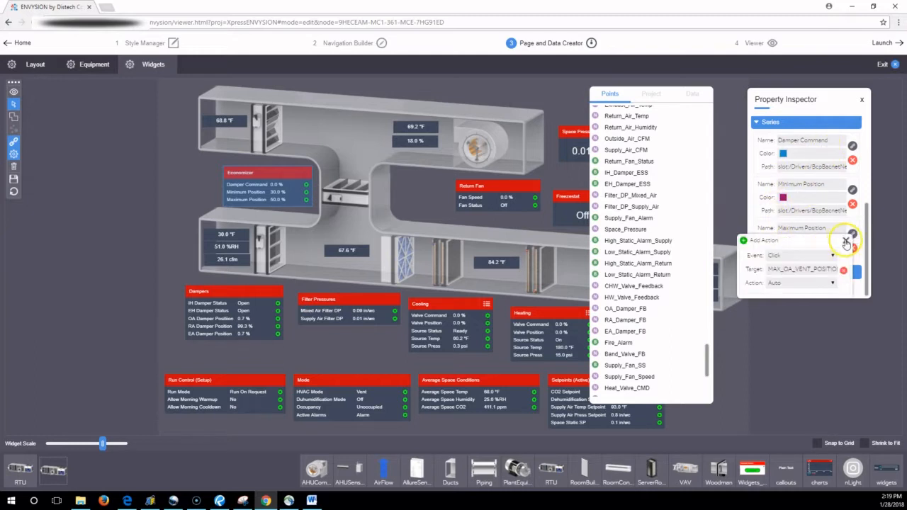
Add a second action to the Maximum Position series, remove it again, and close the action settings
left_click(743, 241)
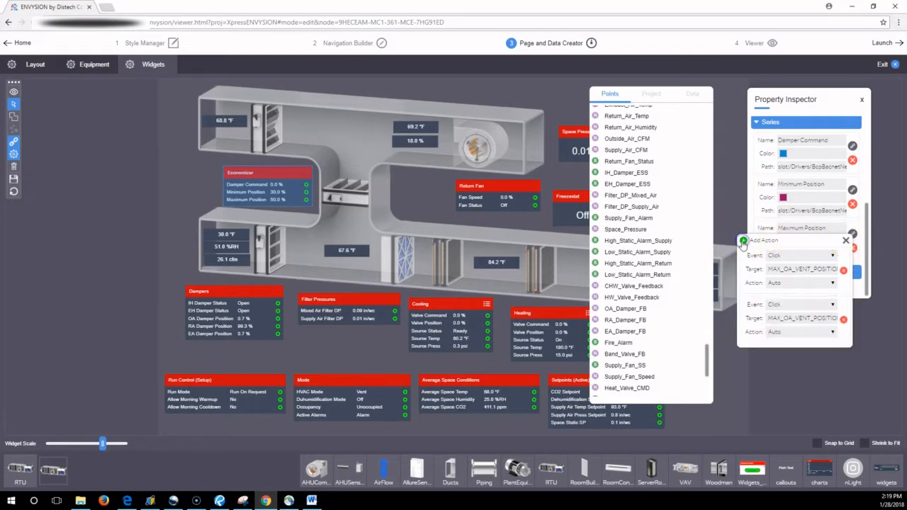
left_click(843, 320)
left_click(846, 243)
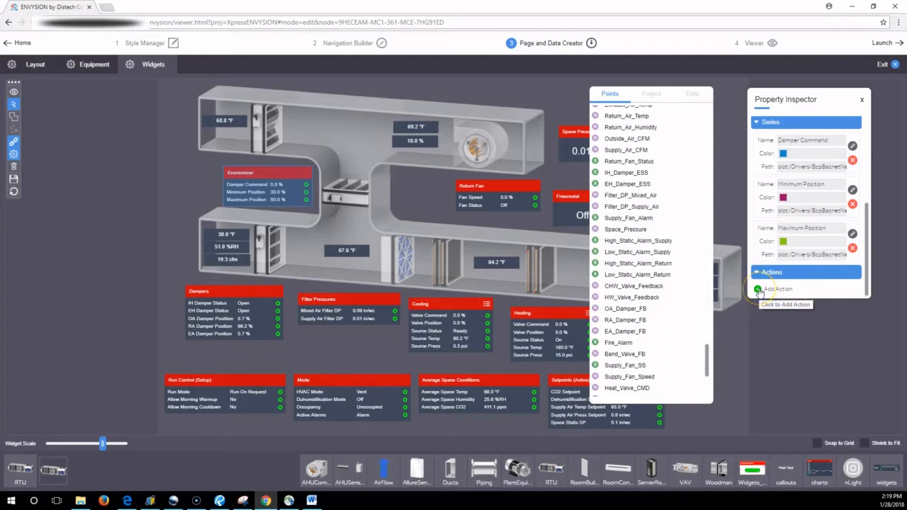
Add an action to the Economizer widget as a whole, inspect its event, target and action fields, and delete it
left_click(758, 290)
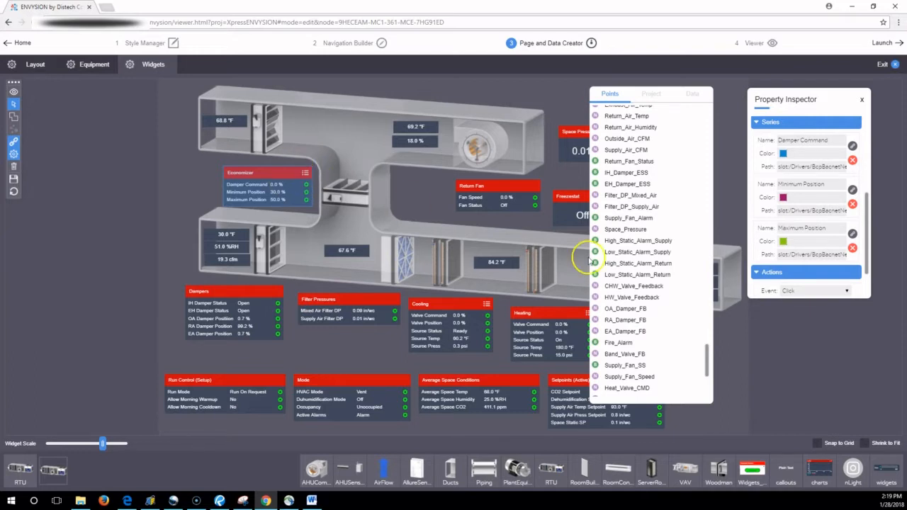
scroll(854, 266, "down", 2)
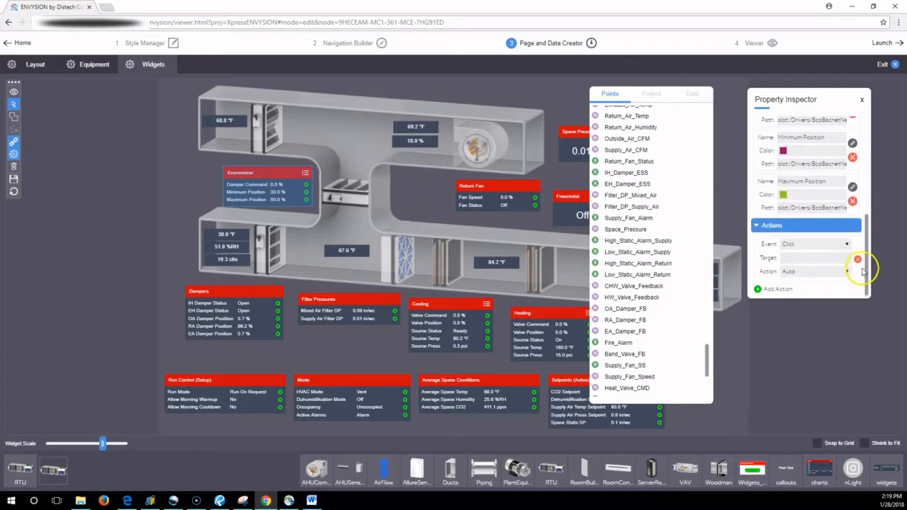
left_click(857, 260)
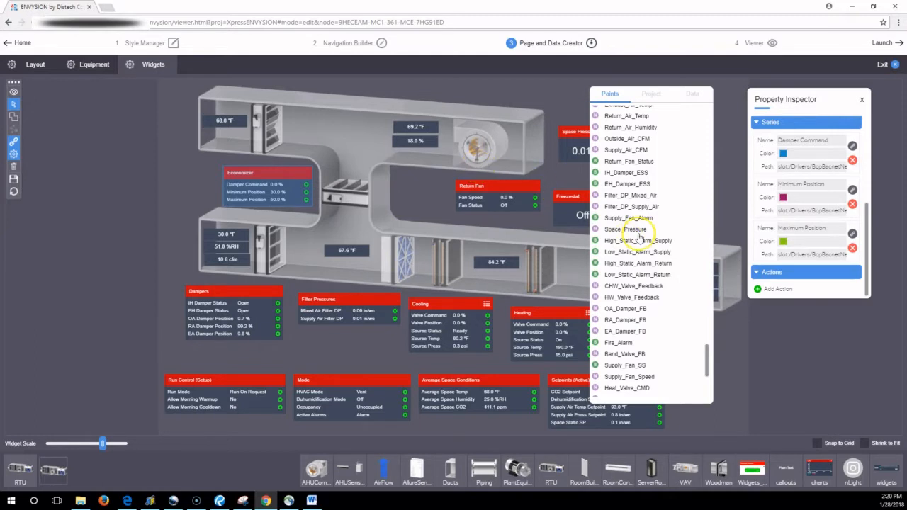
Examine the project navigation tree and the station data tree, expanding and collapsing Config
left_click(653, 96)
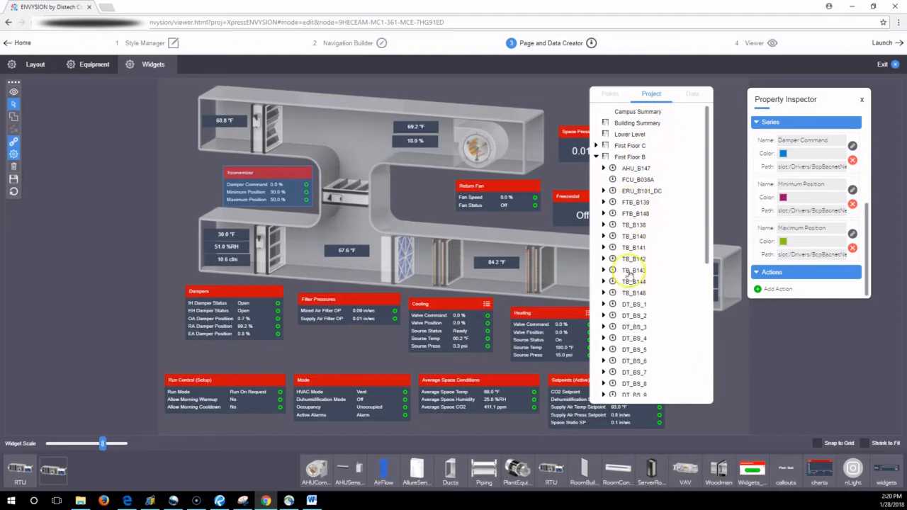
left_click(596, 157)
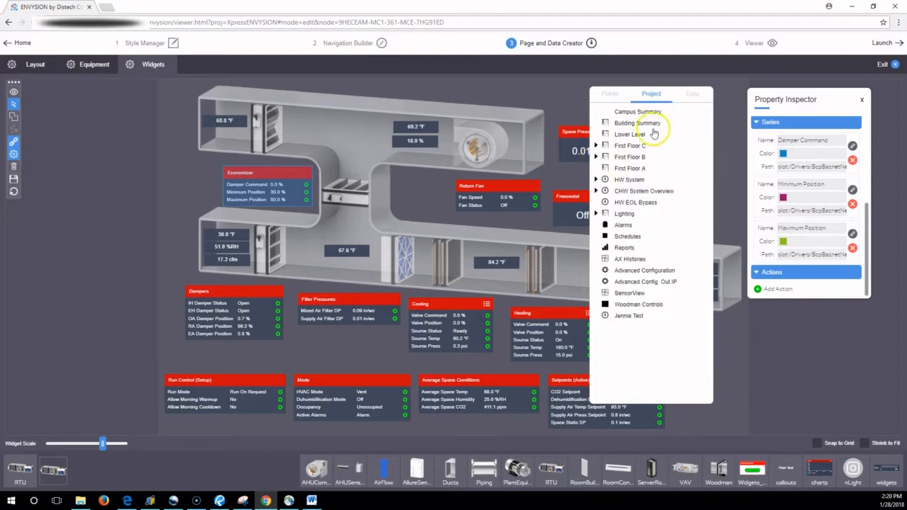
left_click(693, 94)
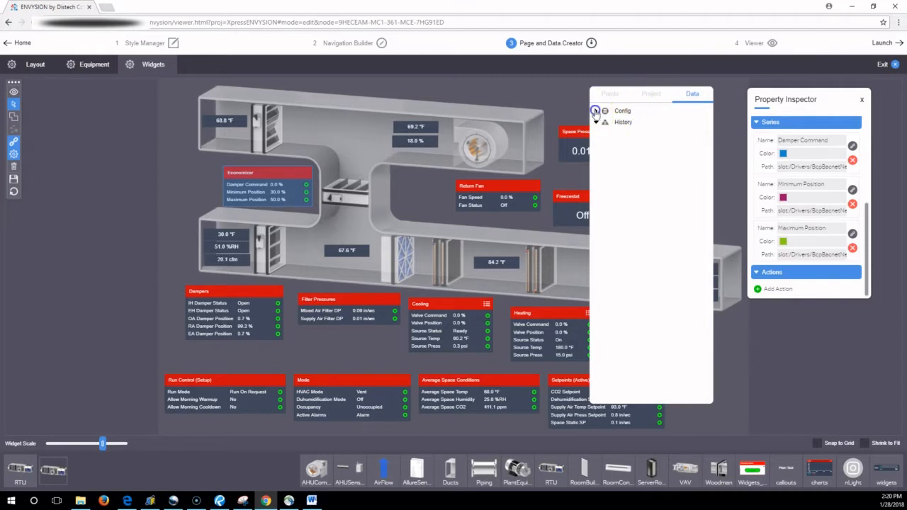
left_click(596, 112)
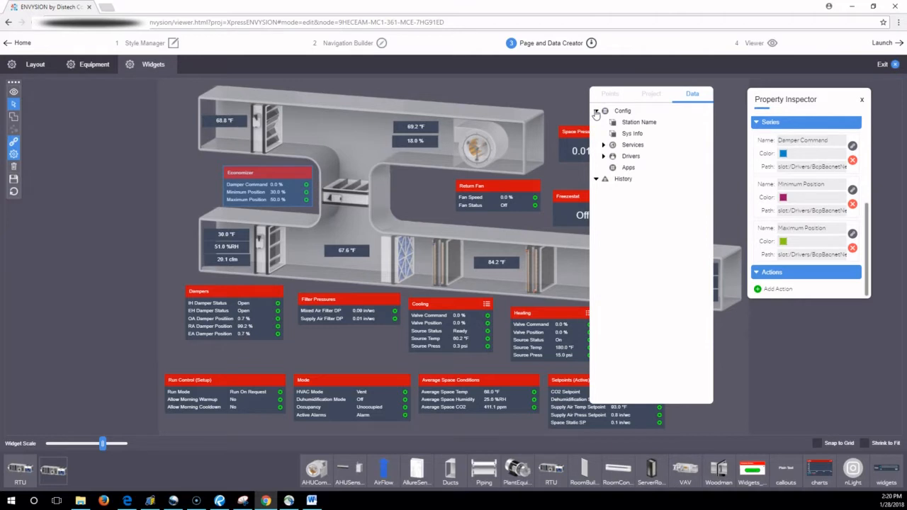
left_click(596, 112)
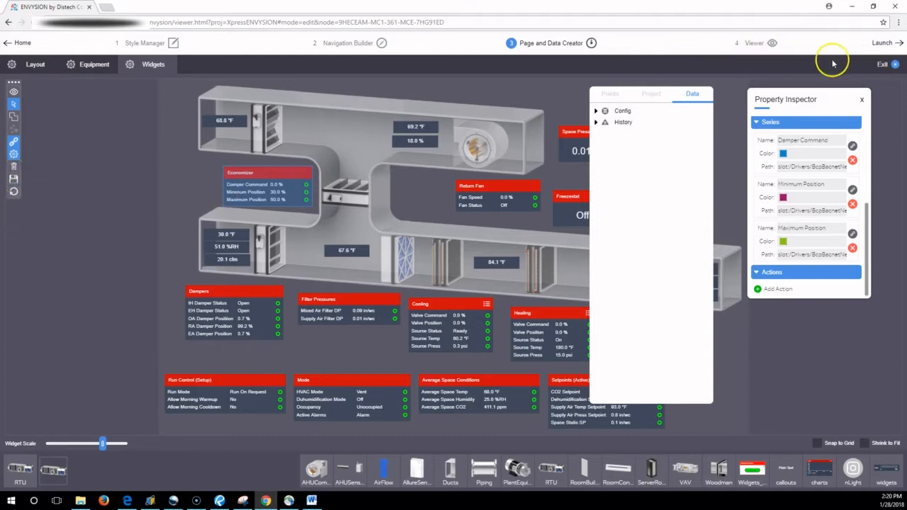
Switch to the Viewer, closing the page editor without saving, and review the launch option
left_click(757, 44)
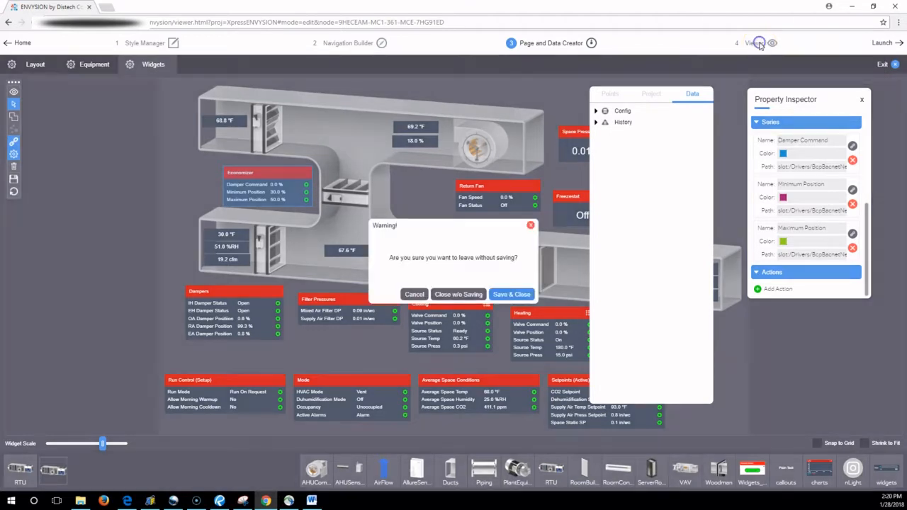
left_click(450, 296)
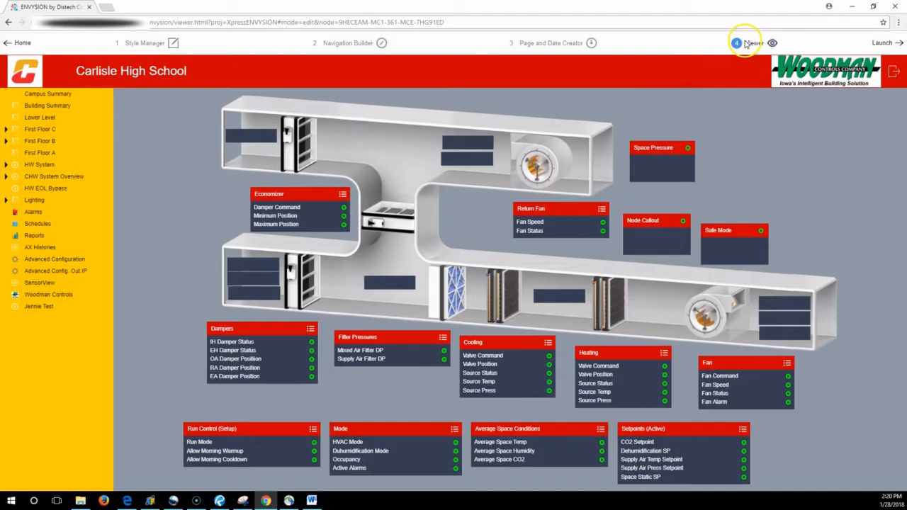
left_click(878, 45)
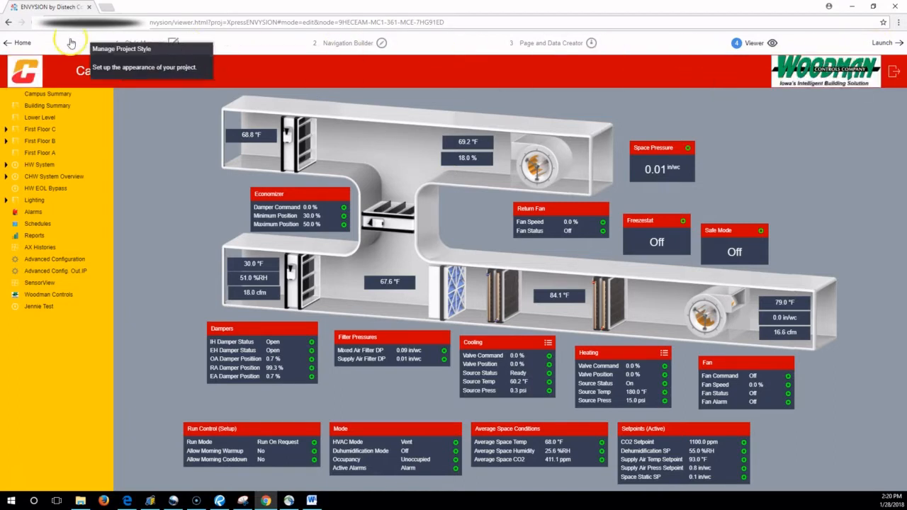
Return to the home screen and show the Permissions, Import Files and Export Files options
left_click(21, 44)
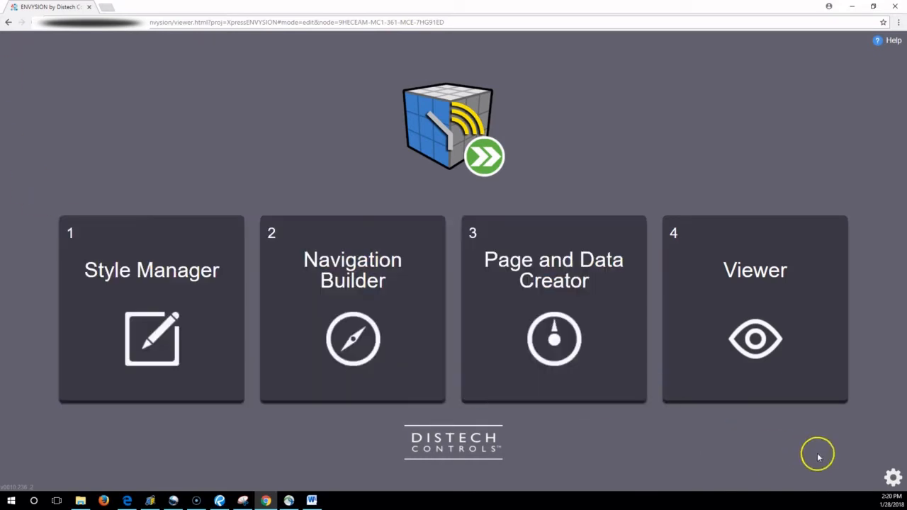
left_click(892, 478)
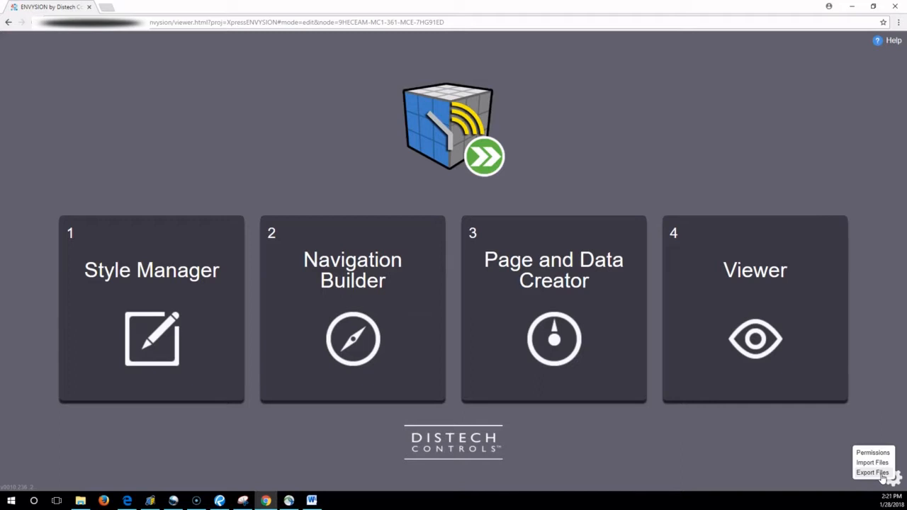
Remove everything from viewer.html onward in the page address, load the full ENVYSION editor, and acknowledge the template warning
left_click(455, 18)
left_click(455, 17)
left_click_drag(469, 18, 177, 24)
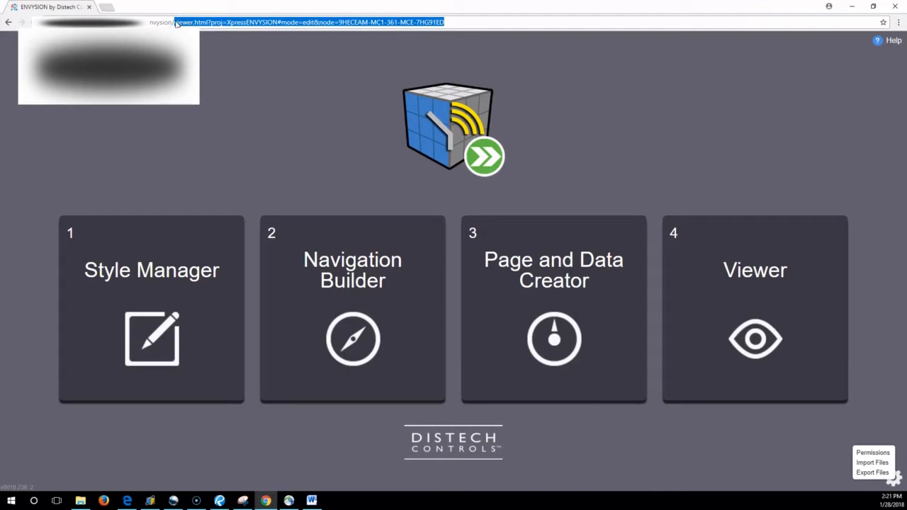
key("BackSpace")
key("Return")
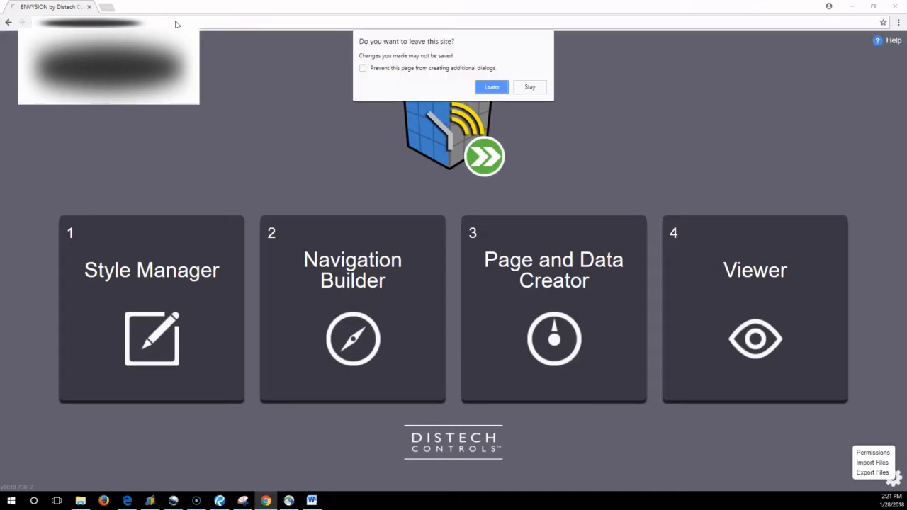
key("Return")
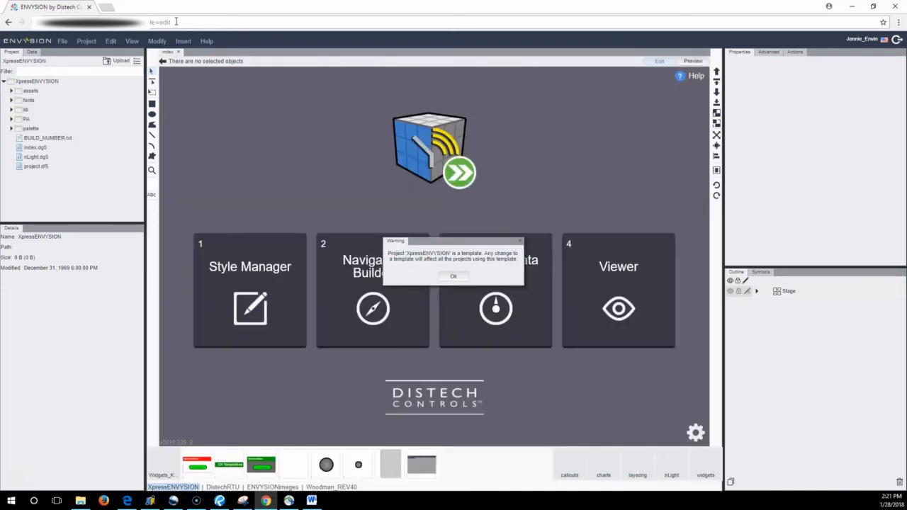
left_click(453, 278)
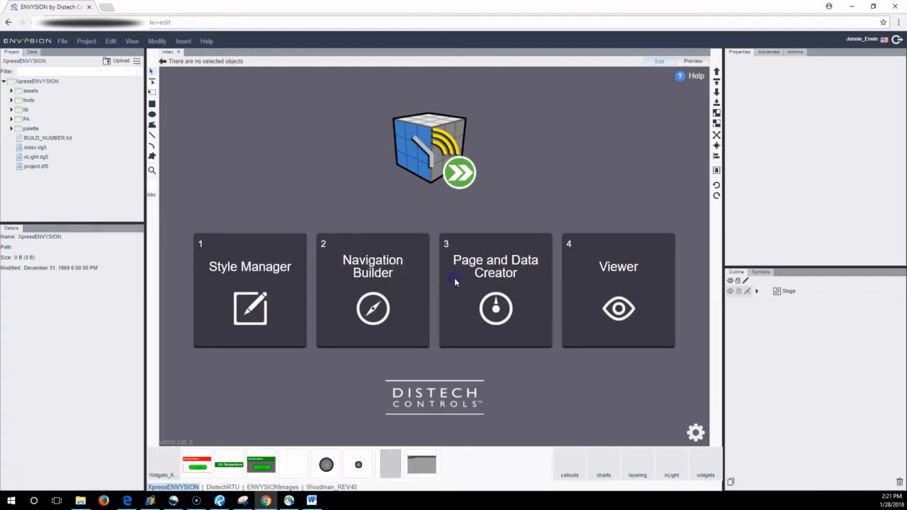
Show the export and import options for the XpressENVYSION project
left_click(85, 44)
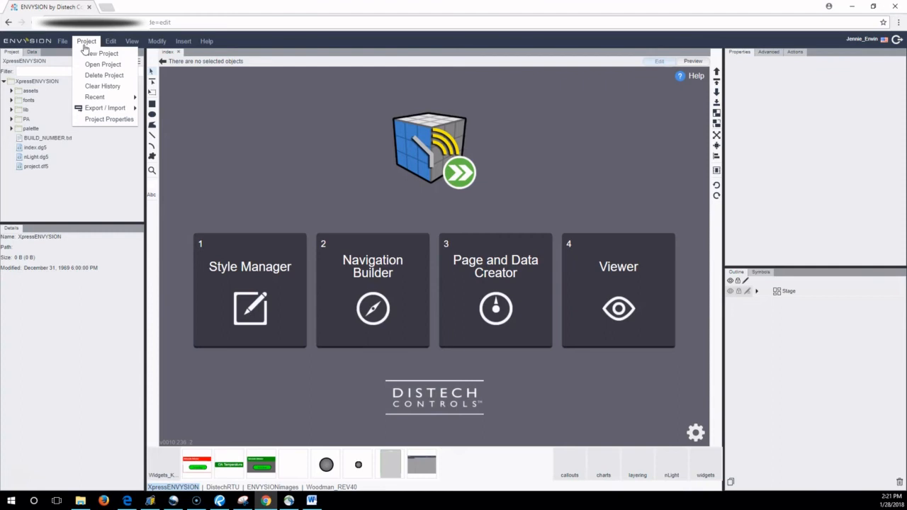
mouse_move(118, 110)
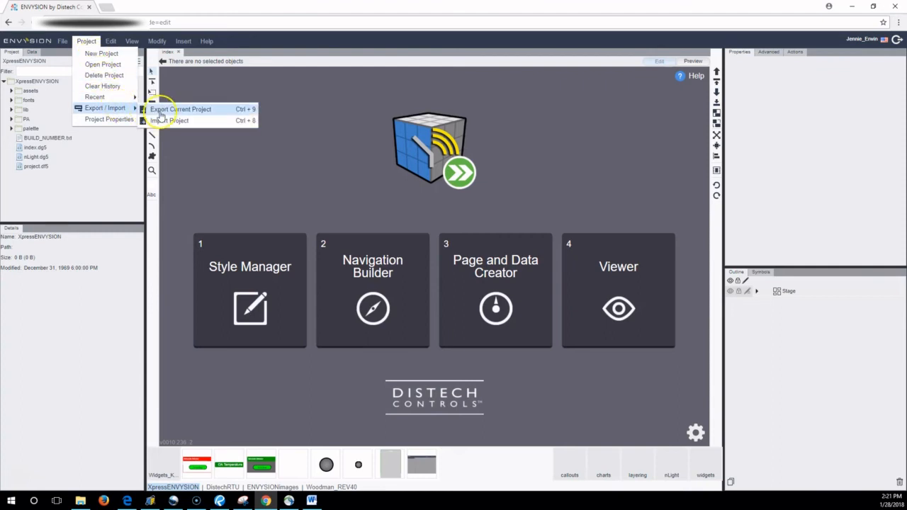